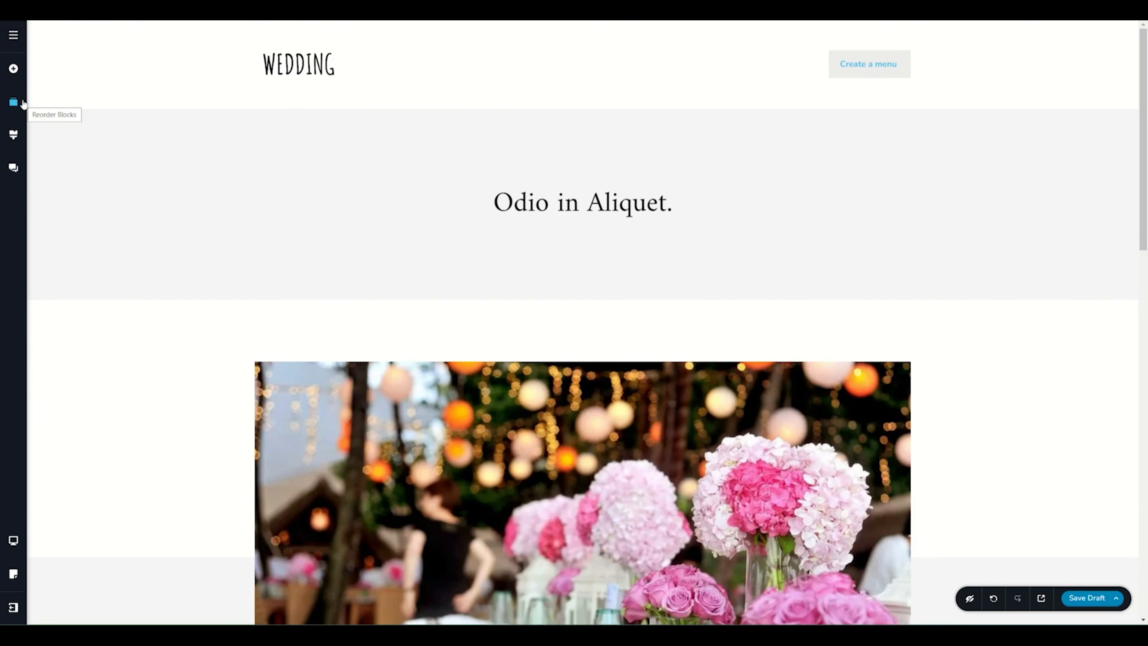
pyautogui.click(15, 69)
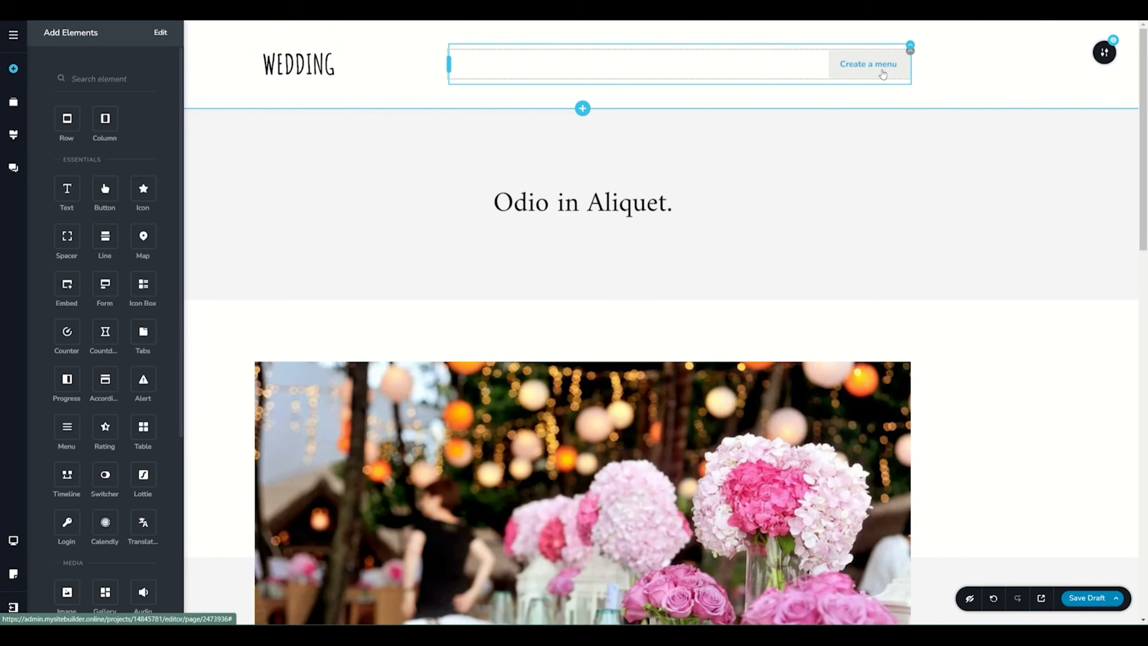
pyautogui.click(993, 73)
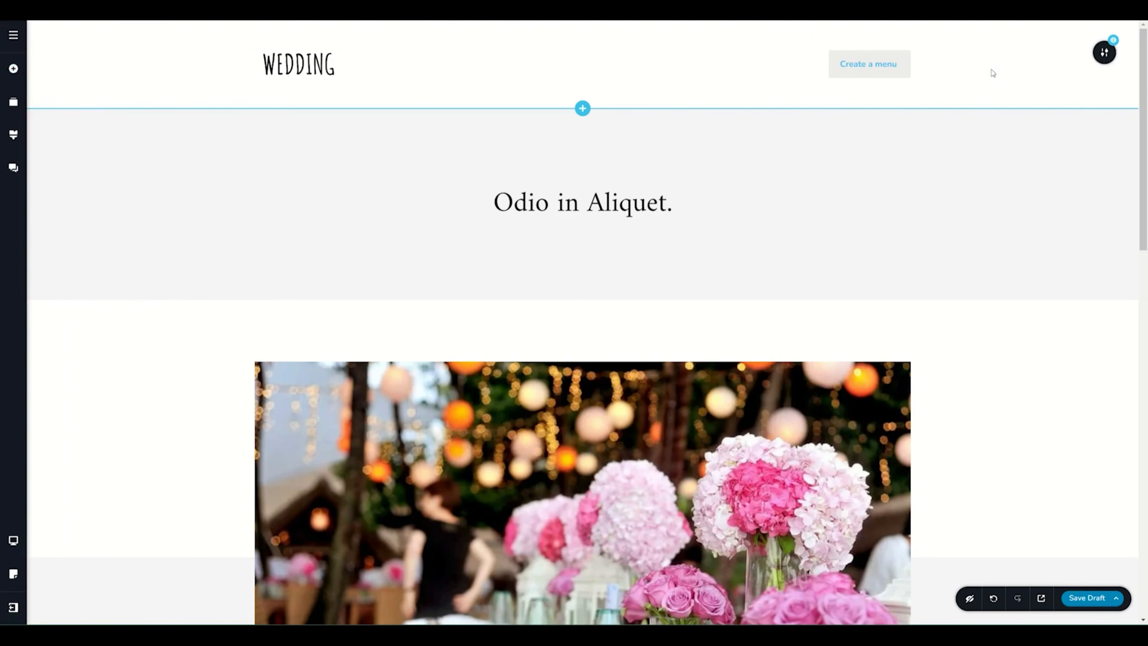
# Create a new site menu named "Main Demo Menu" and open it for editing.
pyautogui.click(13, 36)
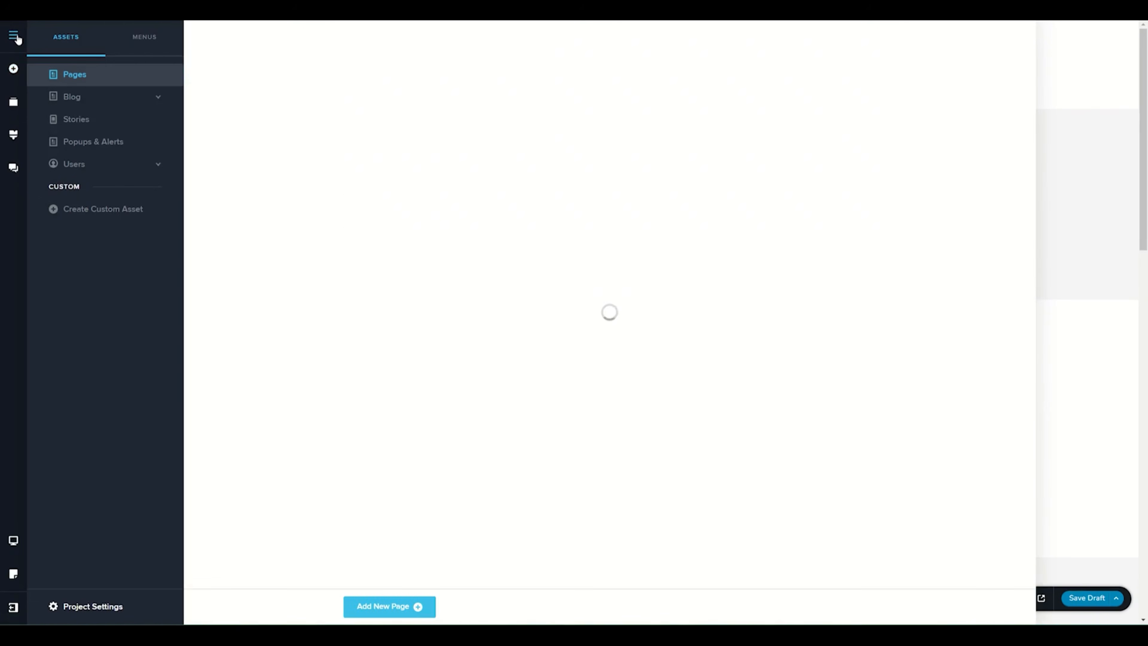
pyautogui.click(137, 37)
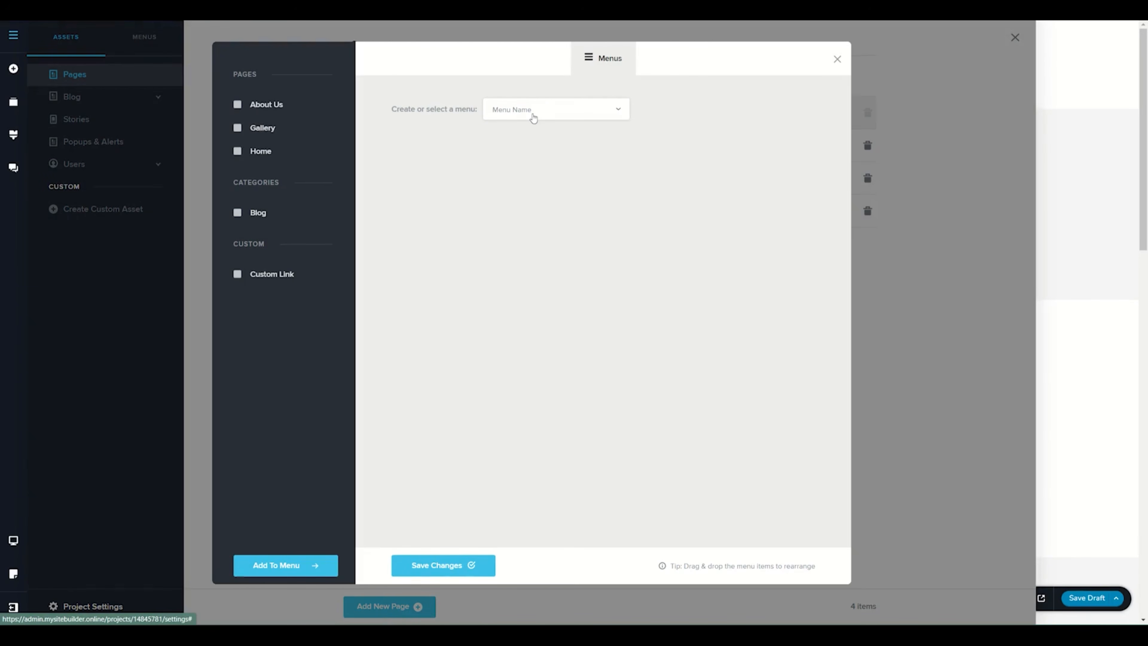
pyautogui.click(618, 109)
pyautogui.click(519, 139)
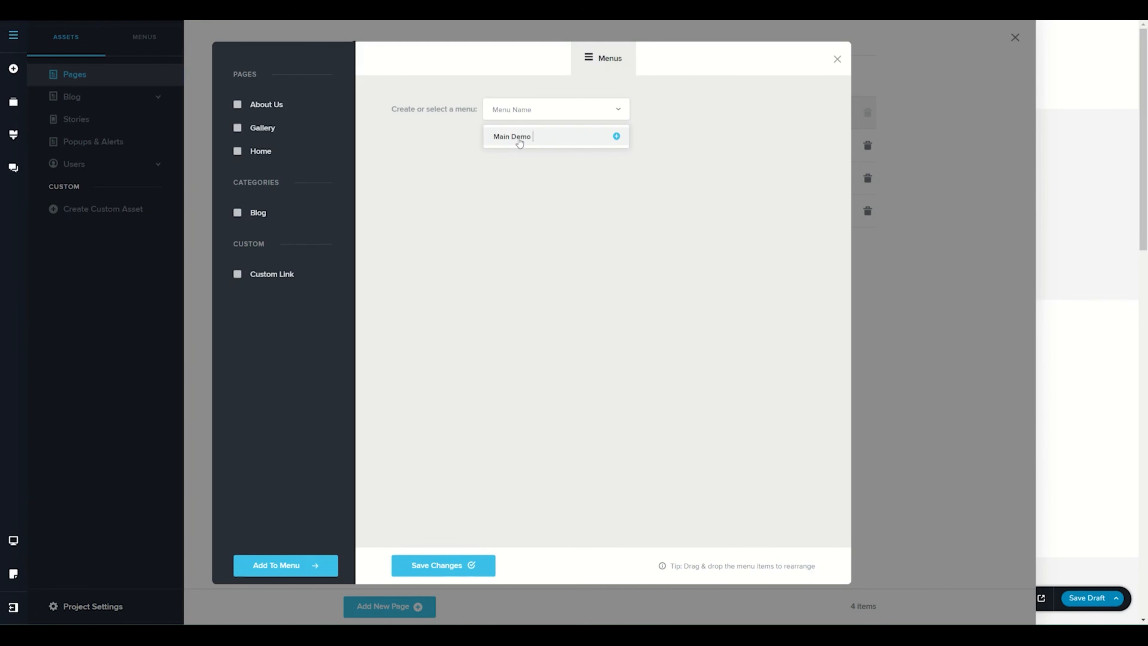
pyautogui.click(616, 137)
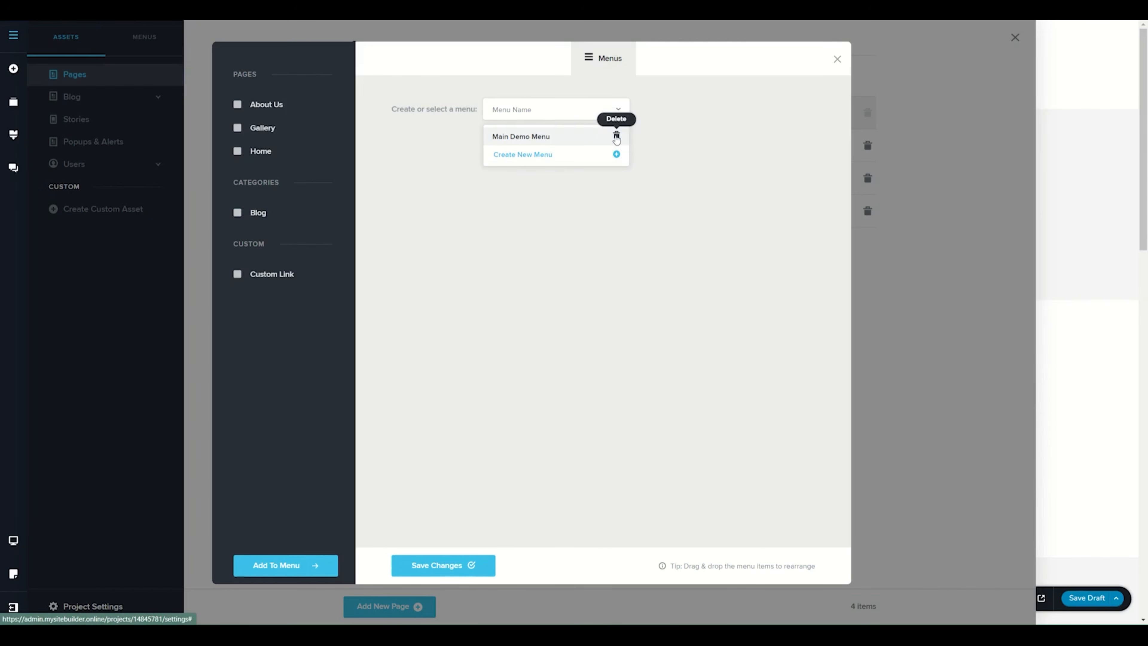
pyautogui.click(524, 154)
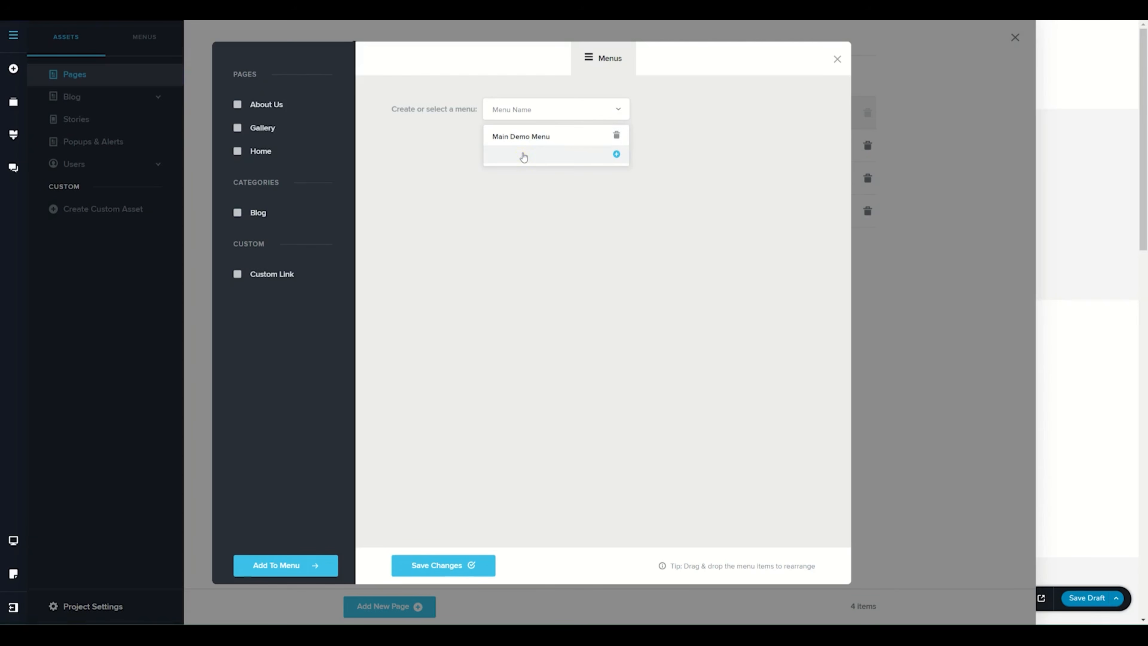
pyautogui.click(521, 138)
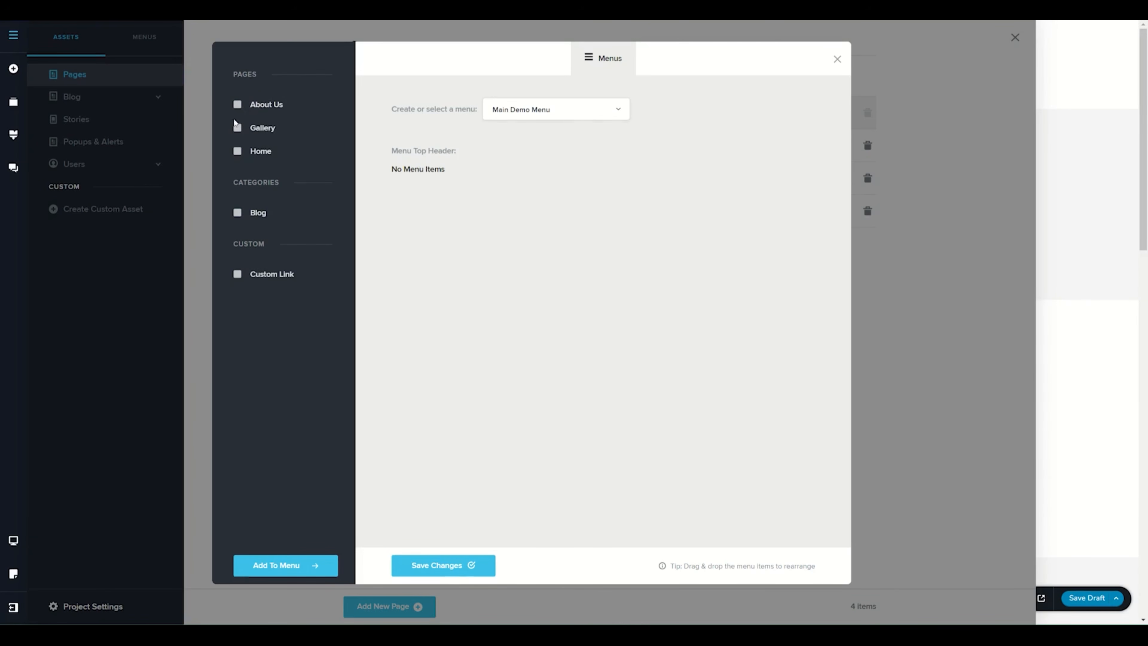
# Add the About Us, Gallery and Home pages to Main Demo Menu.
pyautogui.click(238, 105)
pyautogui.click(238, 128)
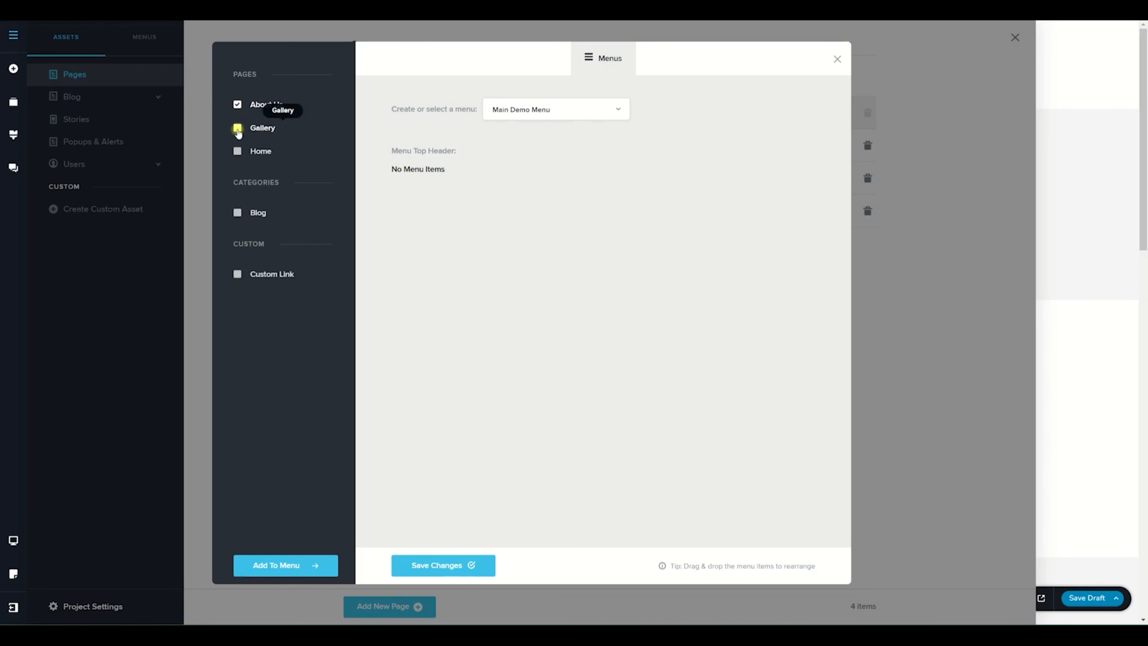
pyautogui.click(237, 151)
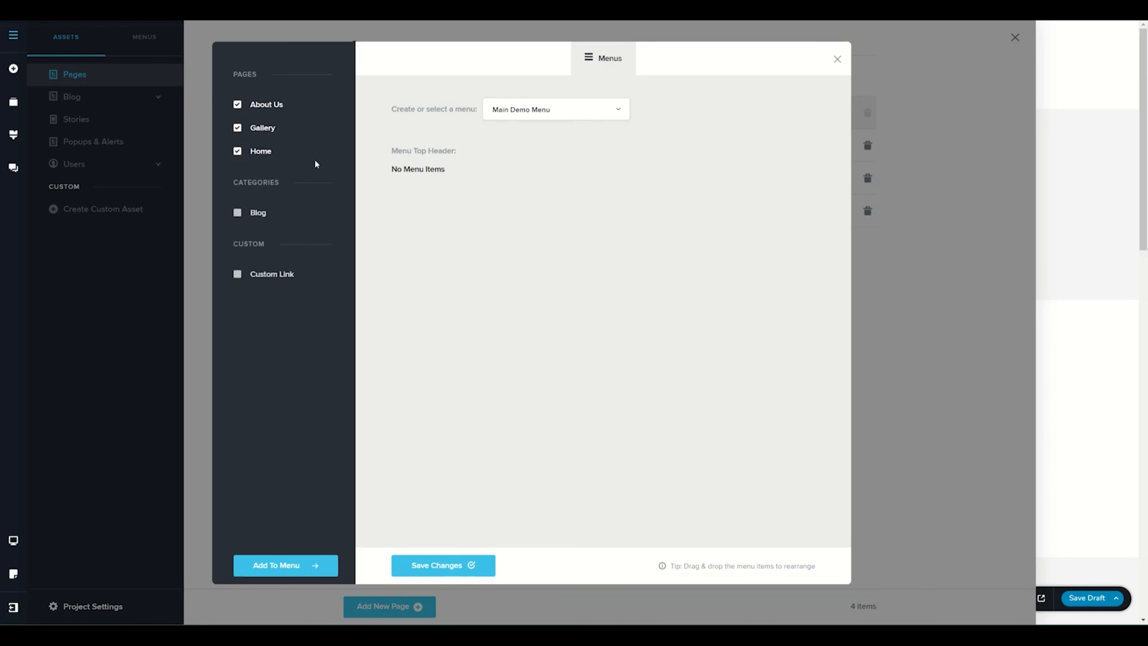
pyautogui.click(289, 569)
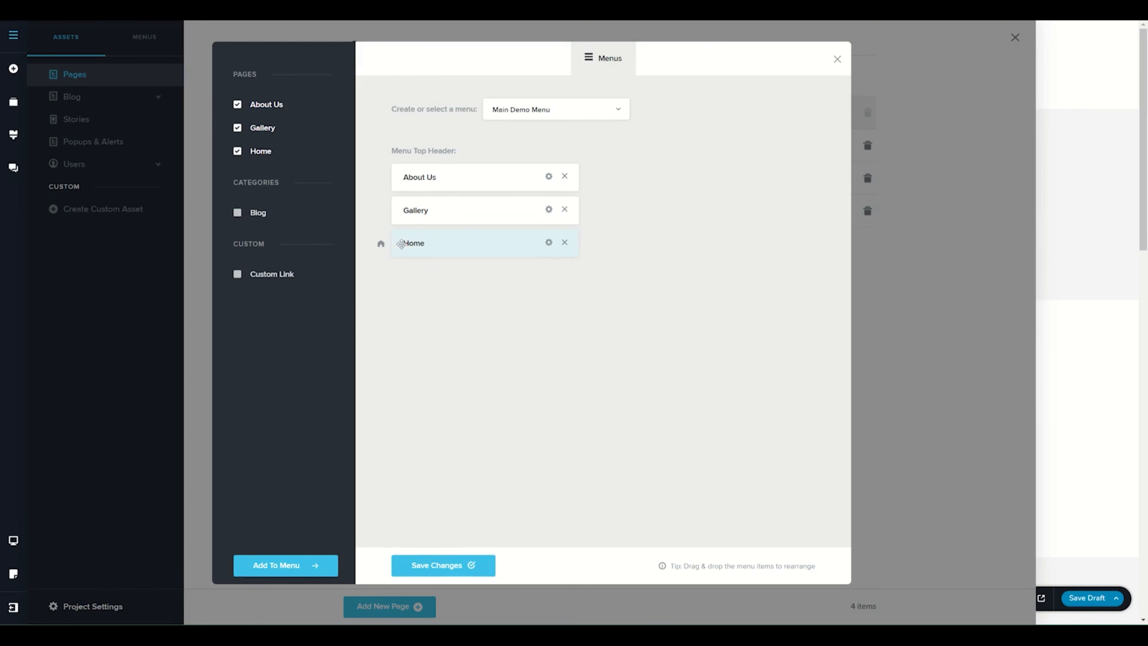
# Reorder the menu items to Home, Gallery, About Us and save the menu.
pyautogui.moveTo(405, 242); pyautogui.dragTo(404, 177)
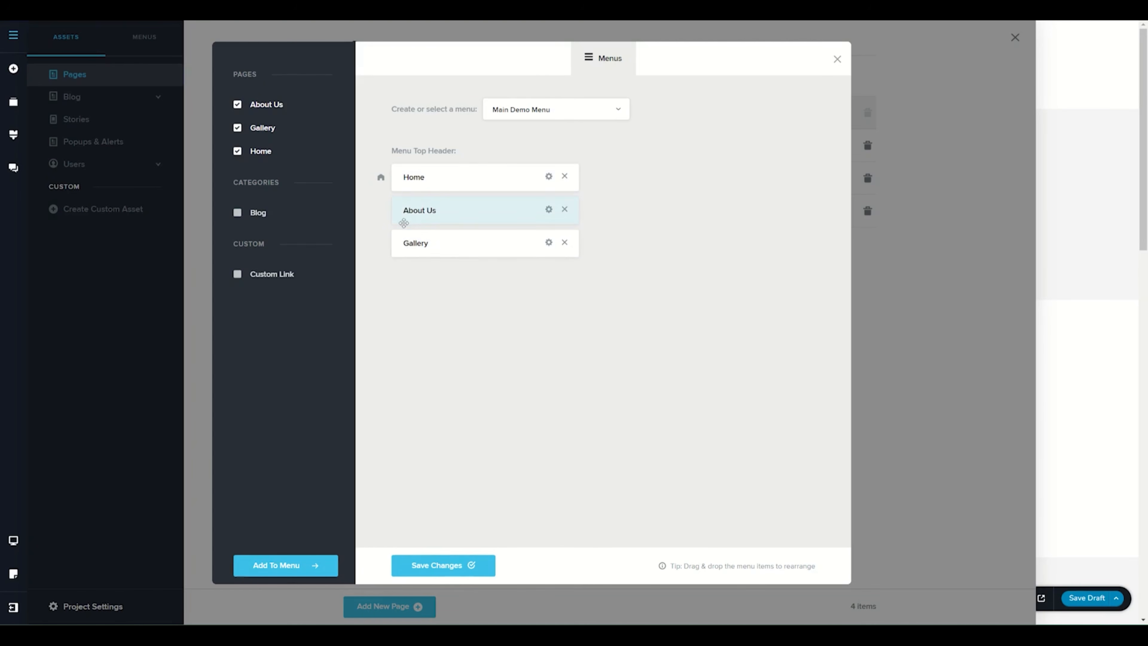
pyautogui.moveTo(406, 237); pyautogui.dragTo(406, 209)
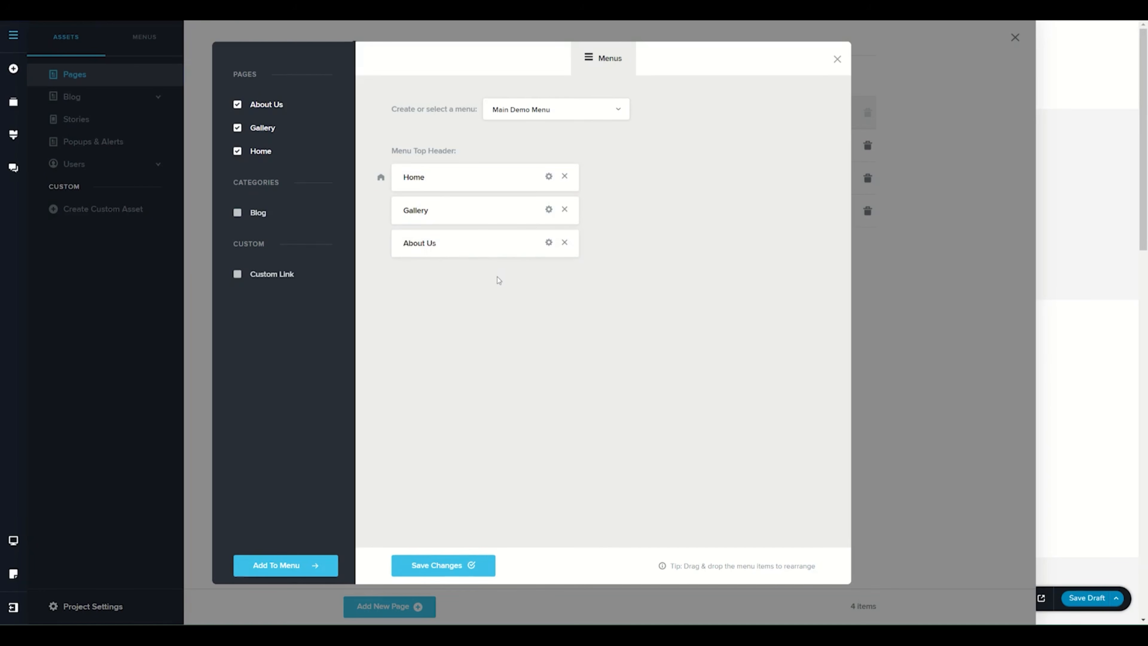
pyautogui.click(457, 564)
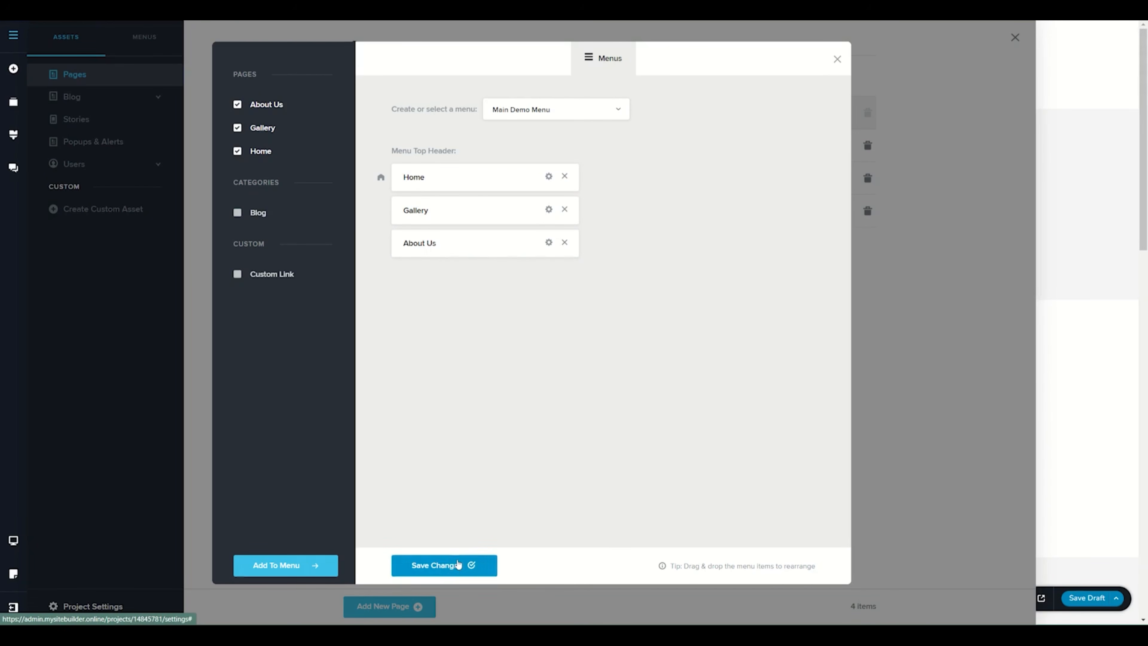
pyautogui.click(837, 59)
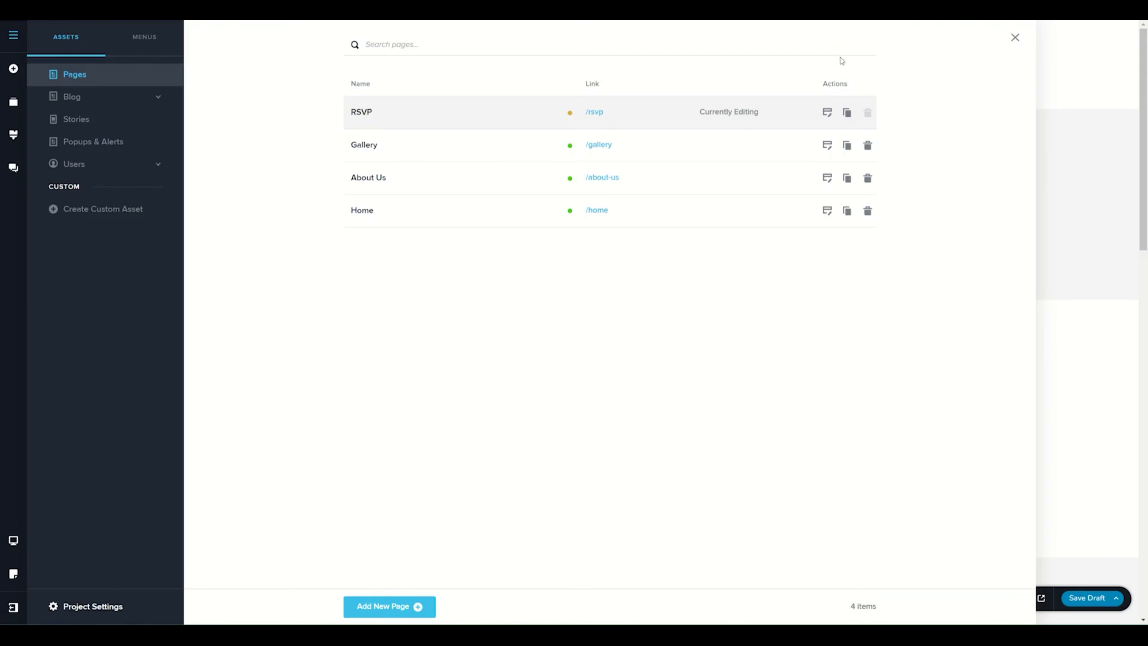
# Return to the page editor and publish the RSVP page.
pyautogui.click(1014, 37)
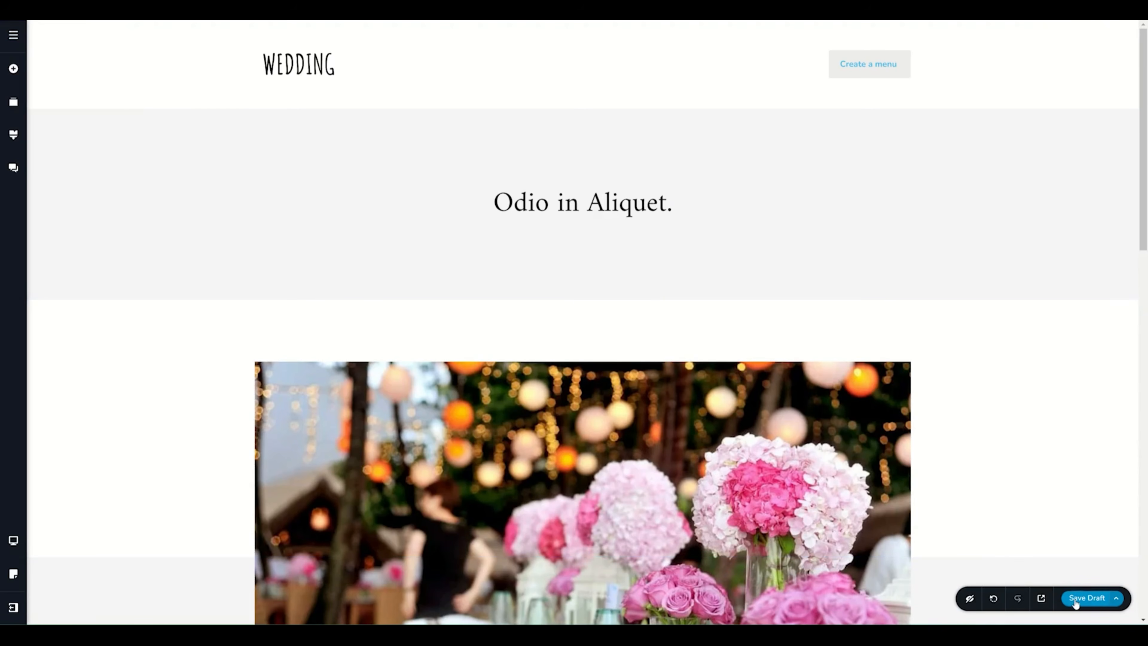
pyautogui.click(1116, 598)
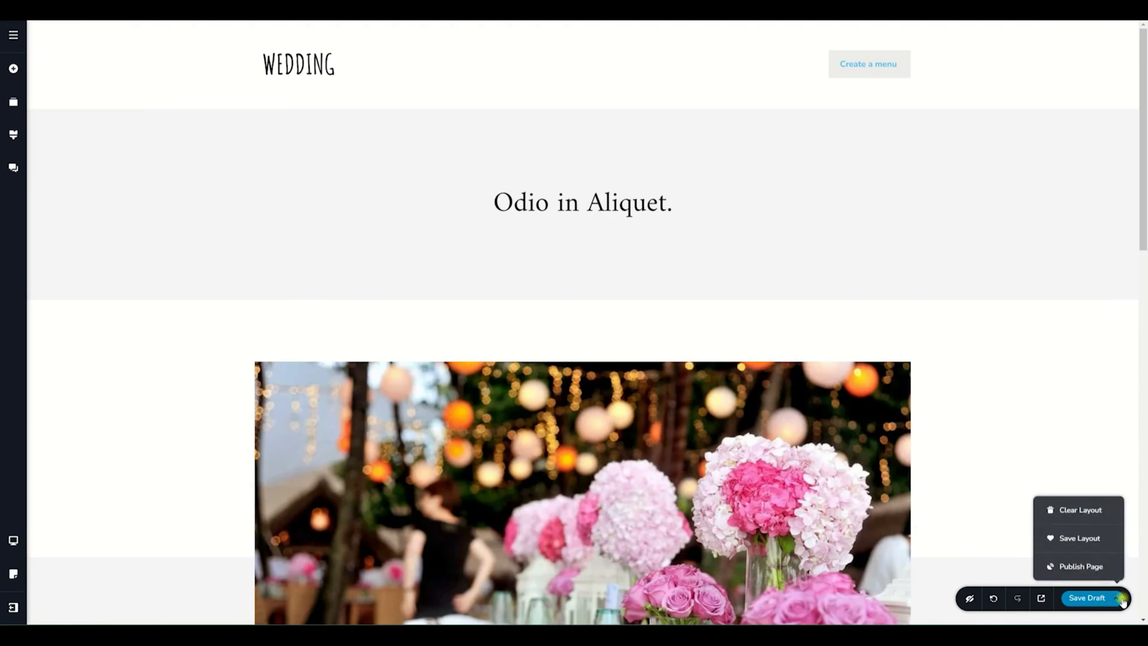
pyautogui.click(1086, 565)
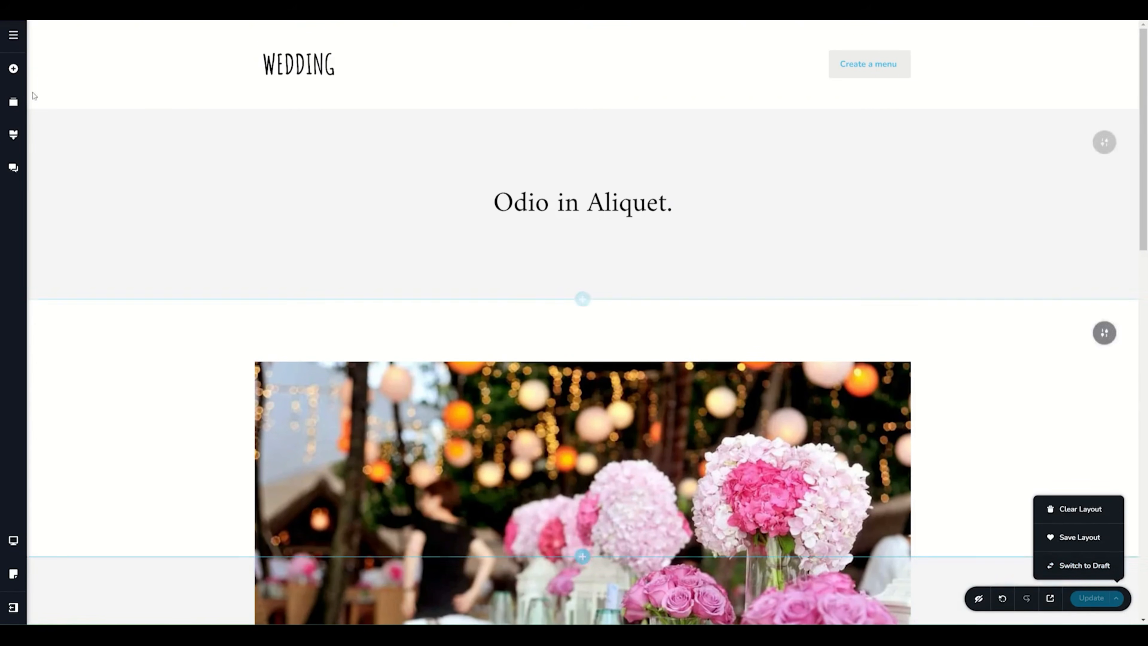
# Add the RSVP page to Main Demo Menu, save the menu and return to the page editor.
pyautogui.click(13, 36)
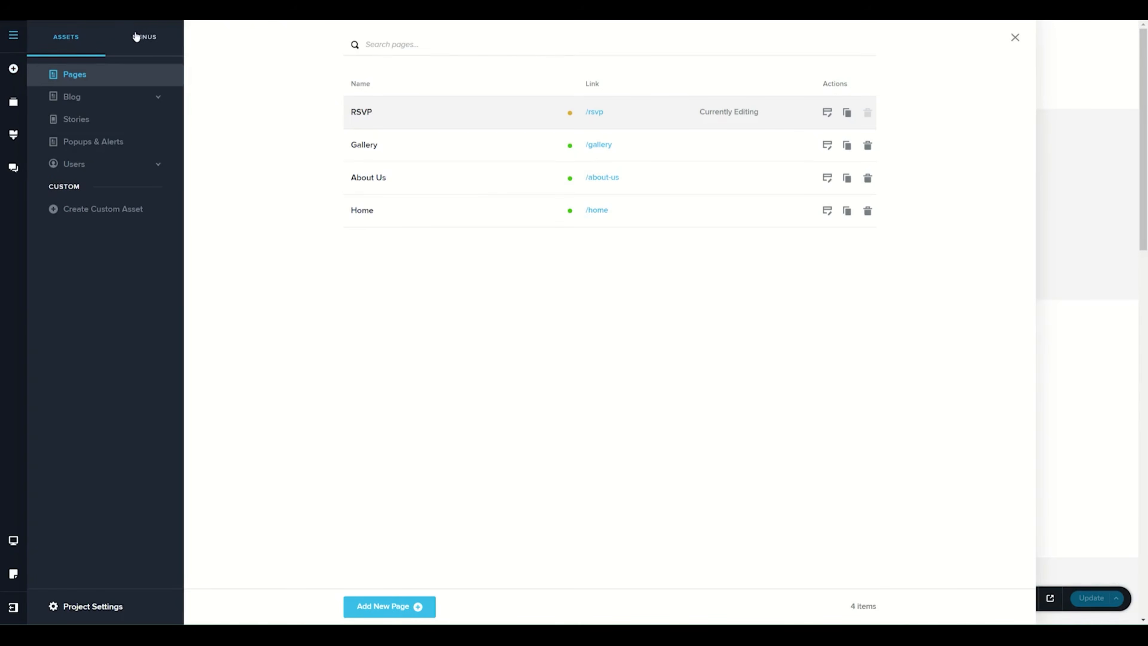
pyautogui.click(140, 38)
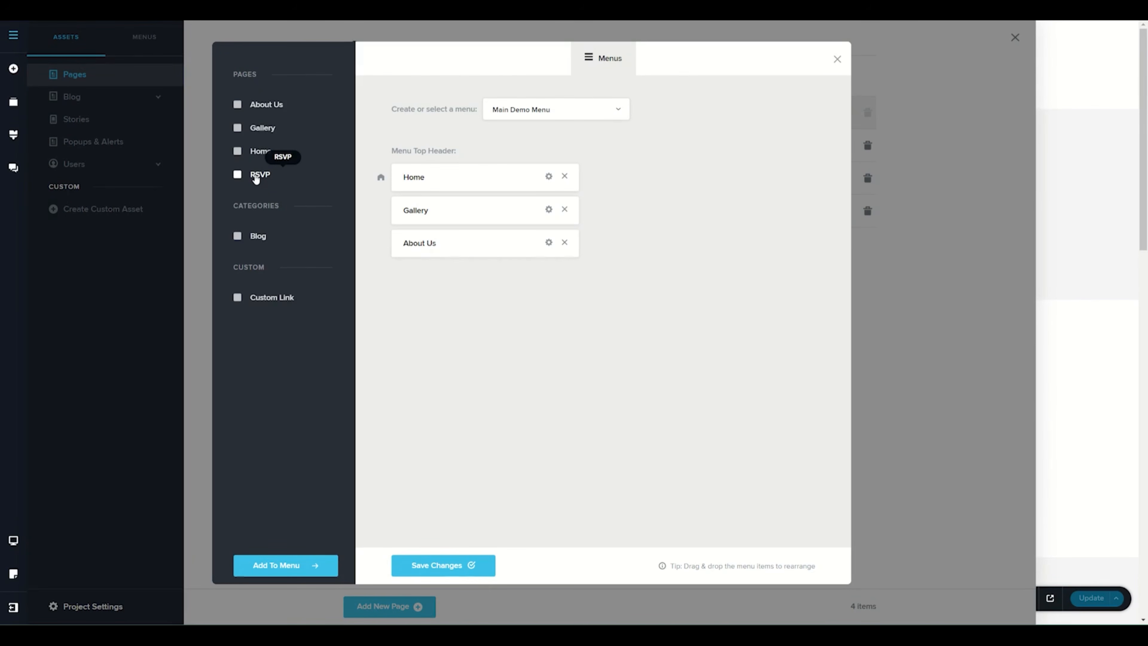
pyautogui.click(238, 175)
pyautogui.click(295, 571)
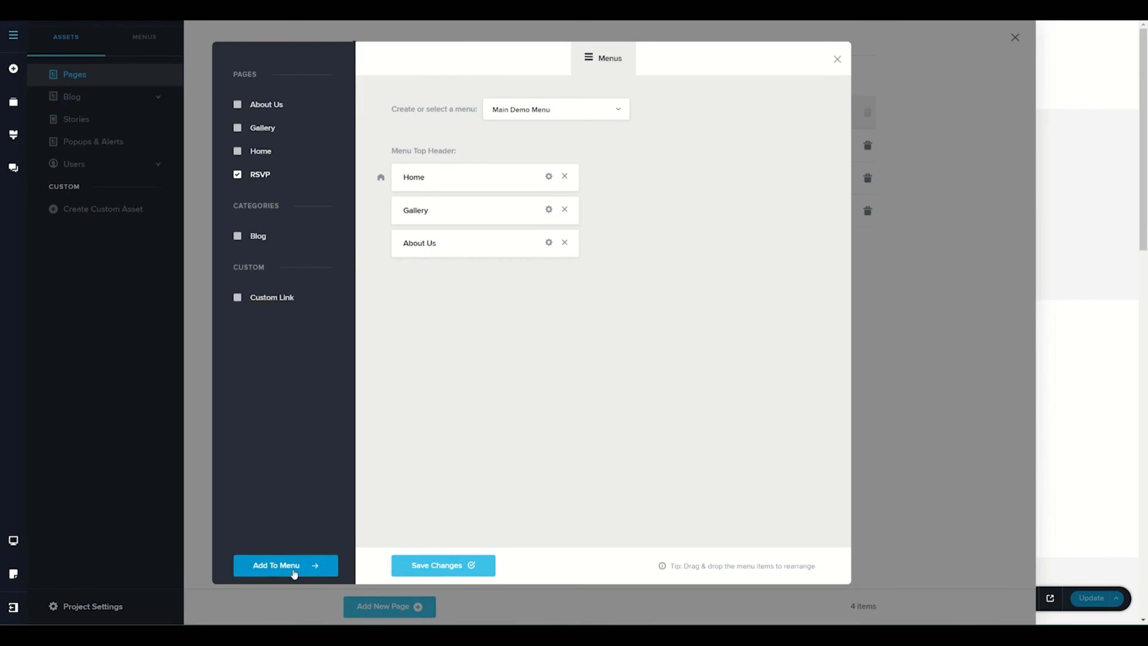
pyautogui.click(455, 569)
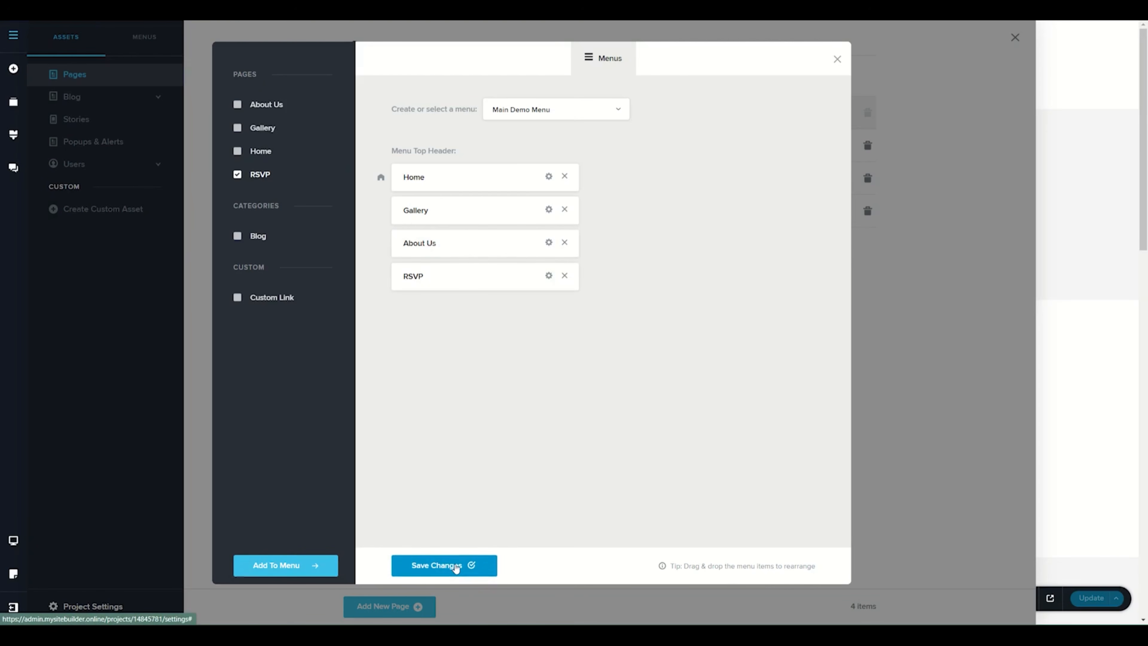
pyautogui.click(837, 59)
pyautogui.click(1014, 36)
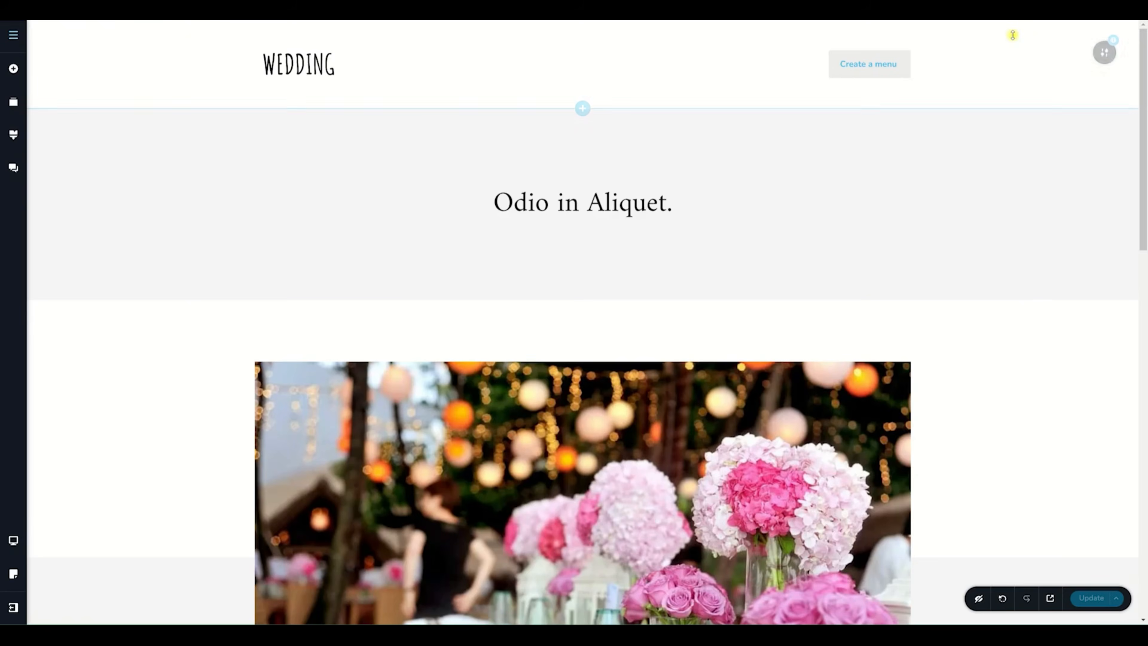
# Try to assign a menu to the header's menu element.
pyautogui.click(907, 55)
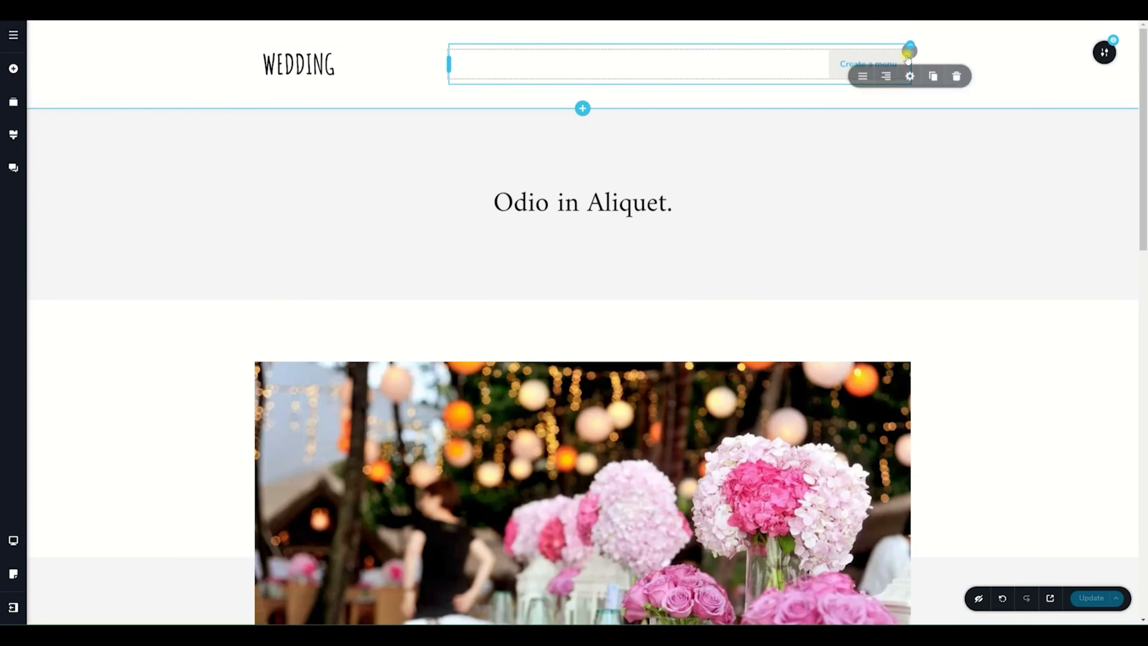
pyautogui.click(862, 79)
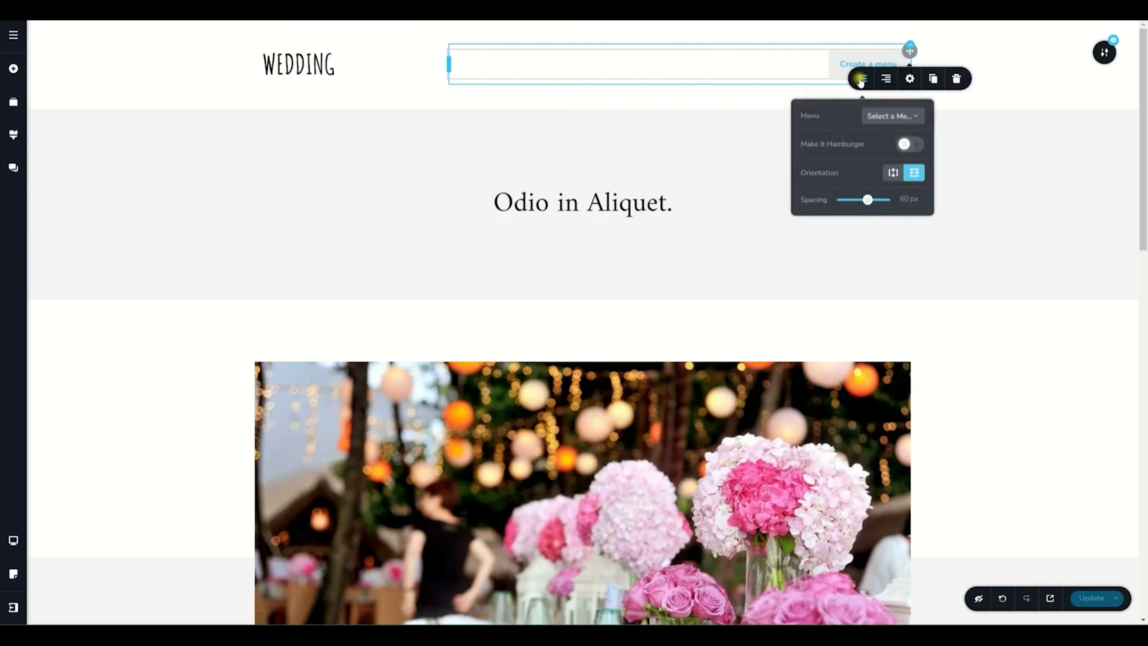
pyautogui.click(892, 116)
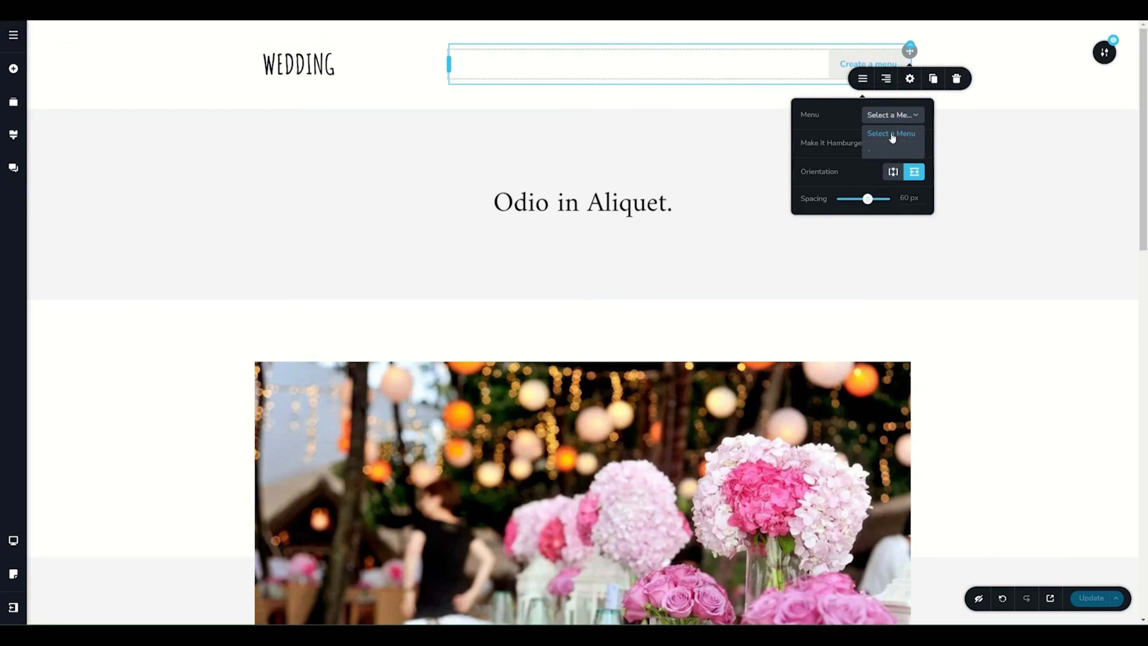
pyautogui.click(842, 126)
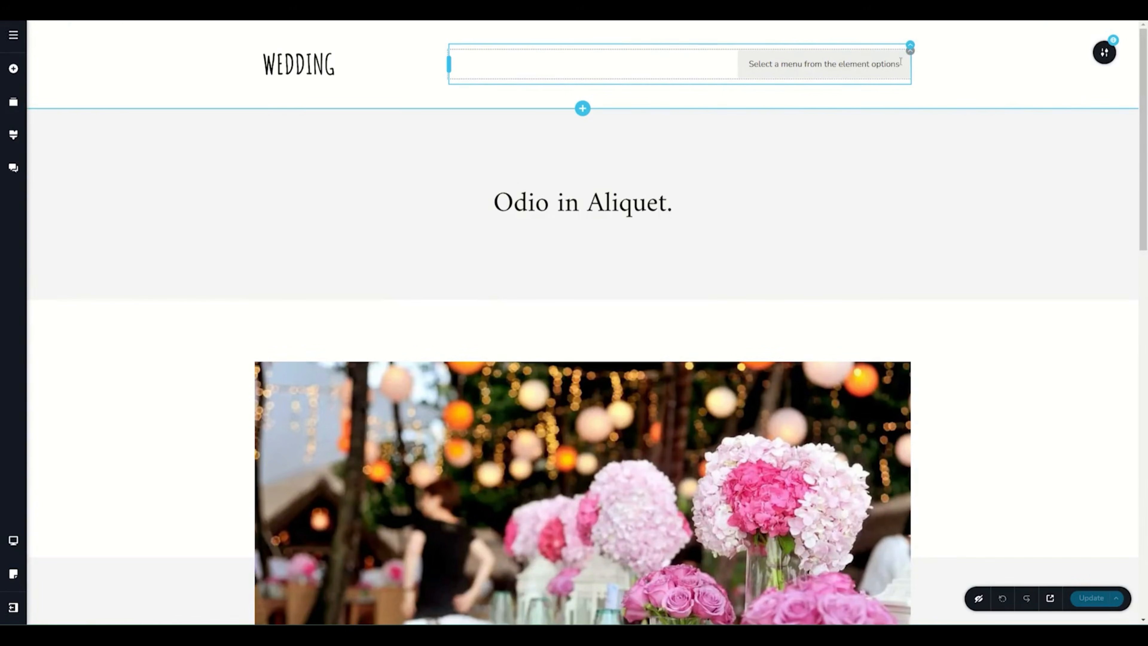
# Assign Main Demo Menu to the menu element in the page header.
pyautogui.click(909, 52)
pyautogui.click(864, 79)
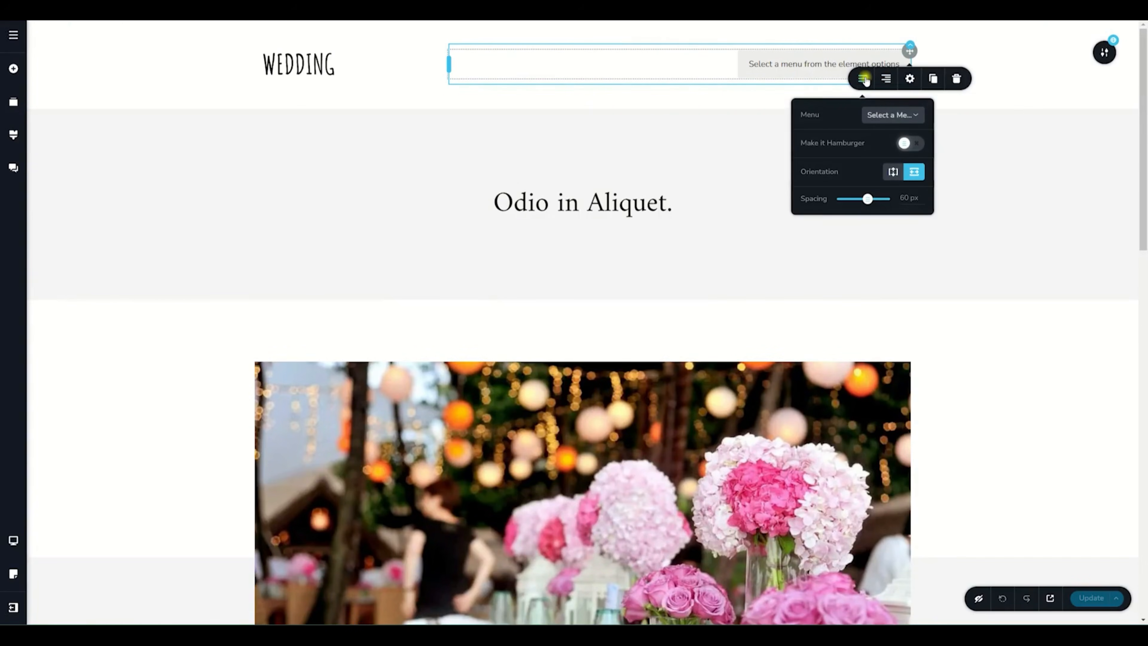
pyautogui.click(880, 116)
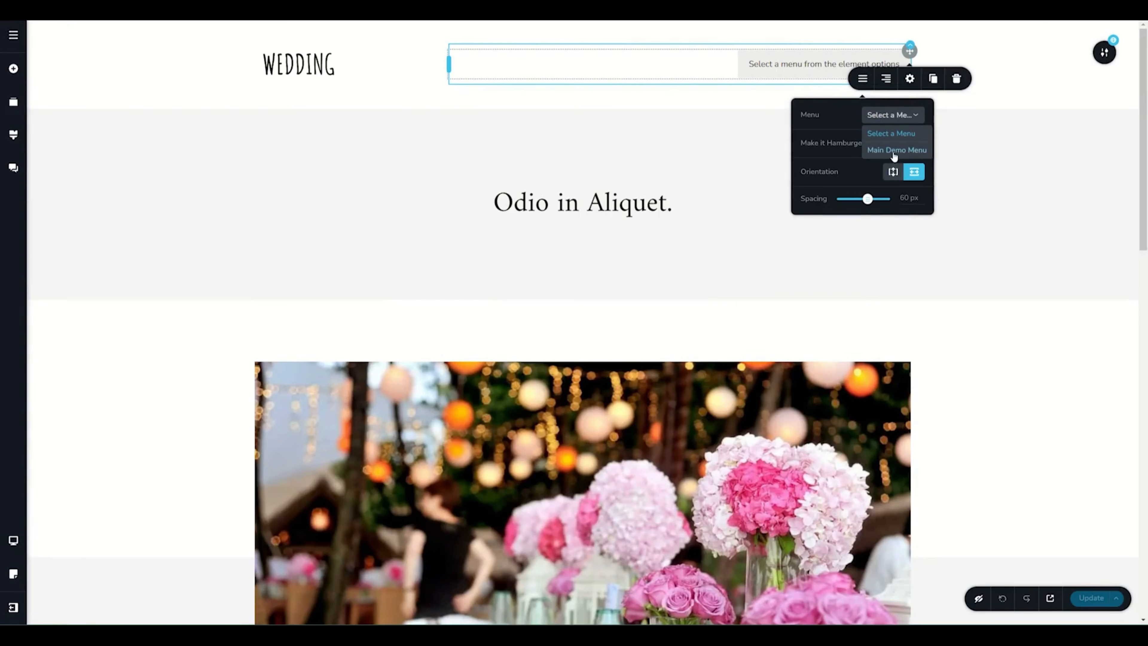
pyautogui.click(879, 151)
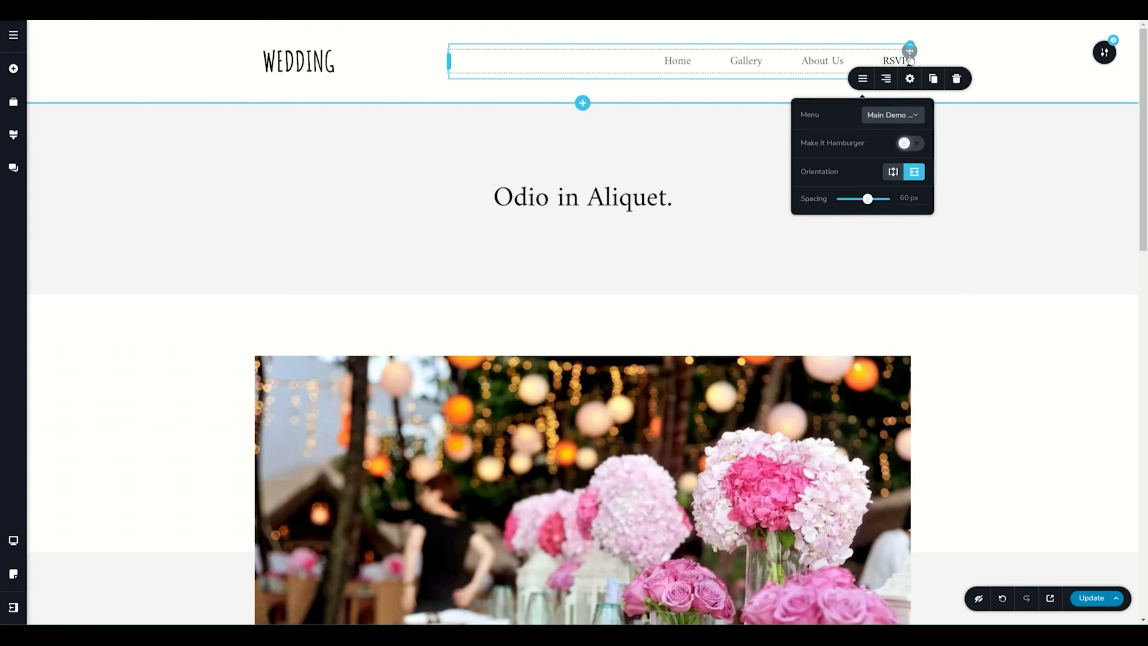
# Review the header menu's styling and menu options, and cycle its alignment through left and centre back to right.
pyautogui.click(909, 79)
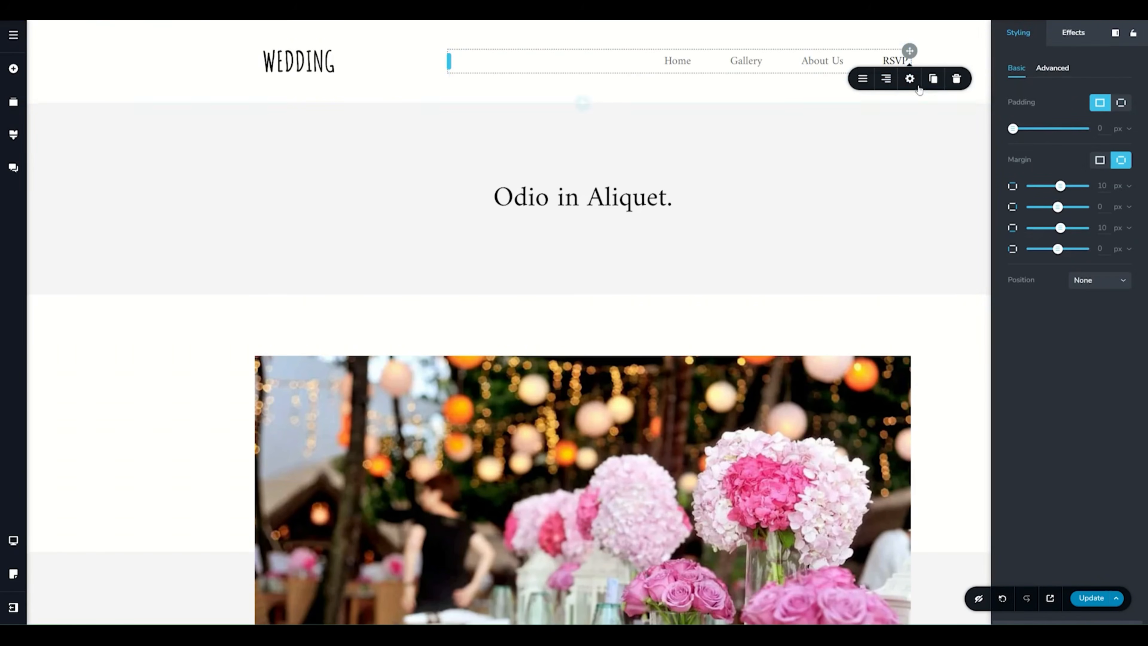
pyautogui.click(862, 79)
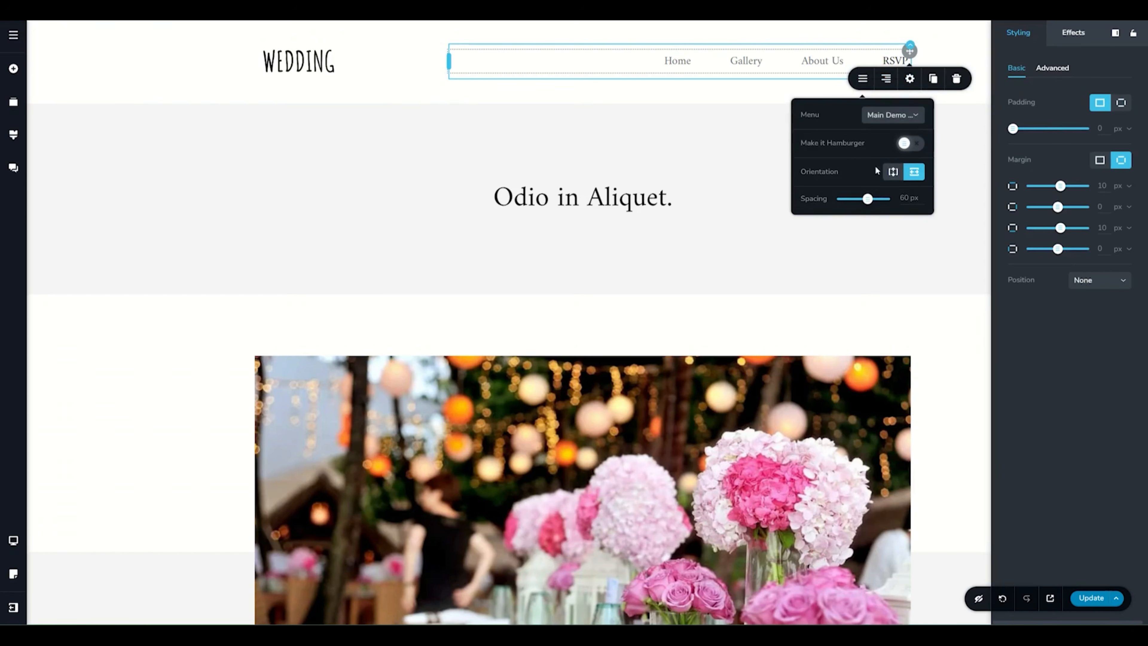
pyautogui.click(884, 81)
pyautogui.click(884, 80)
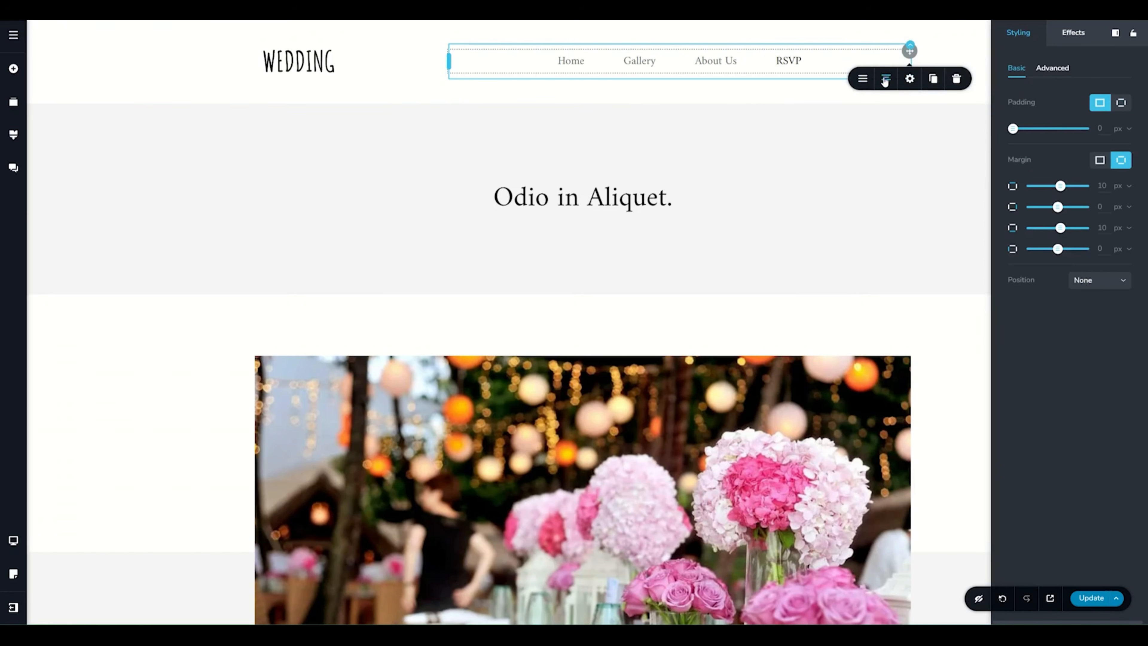
pyautogui.click(885, 80)
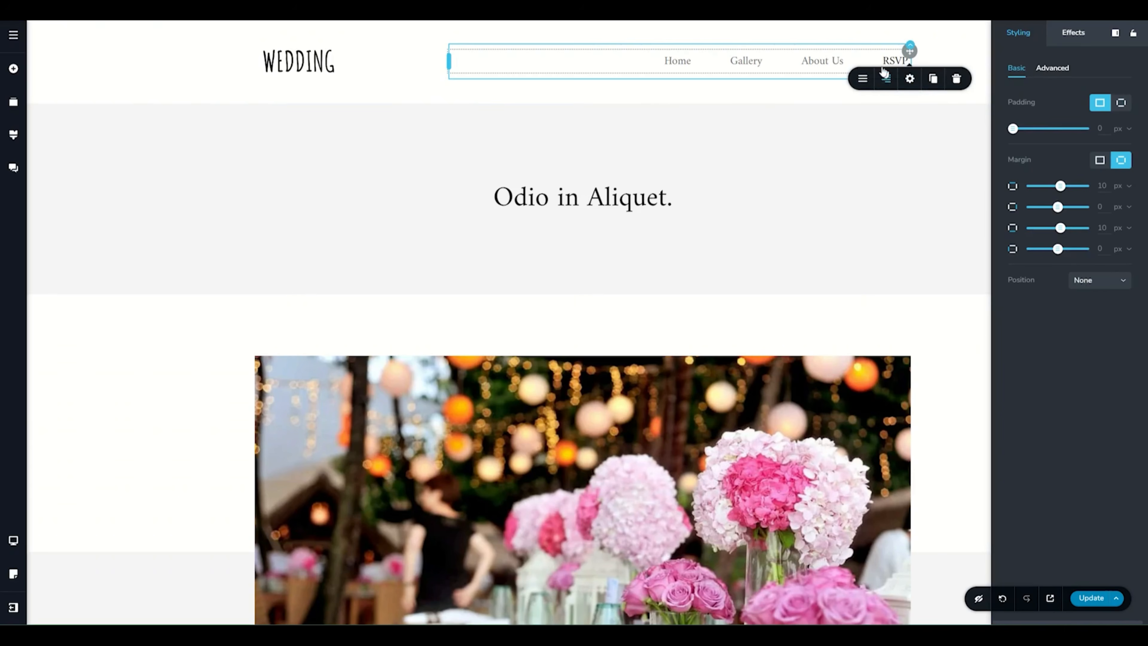
# Turn on the mega menu for the header menu's Home item and add a text and a button element to it.
pyautogui.click(679, 62)
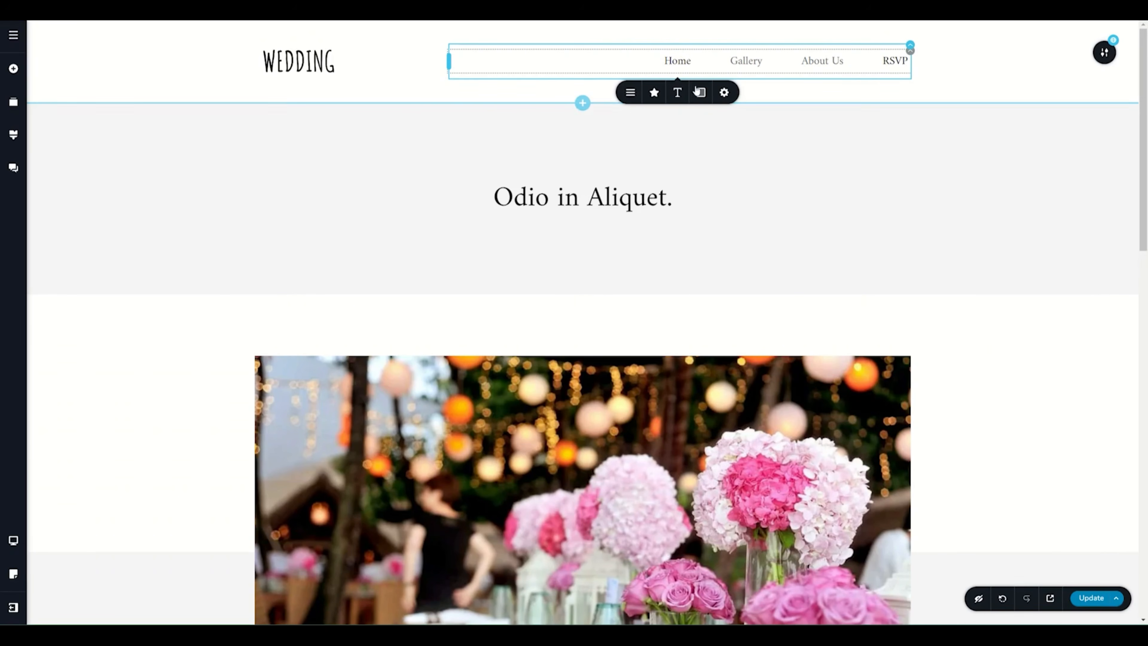
pyautogui.click(630, 92)
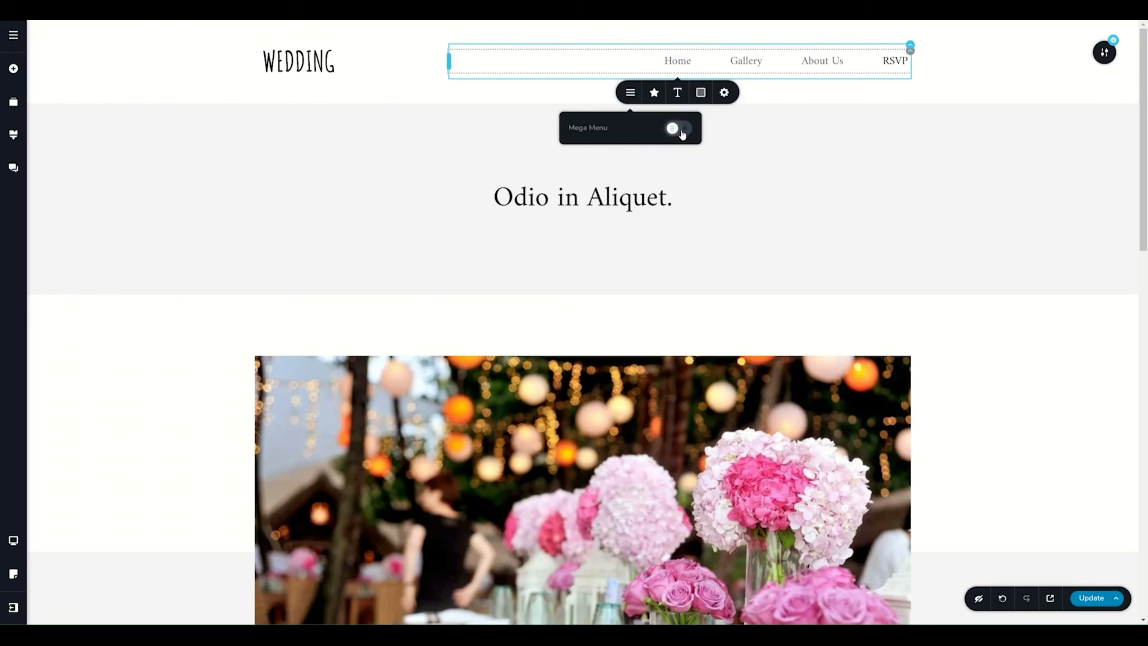
pyautogui.click(679, 129)
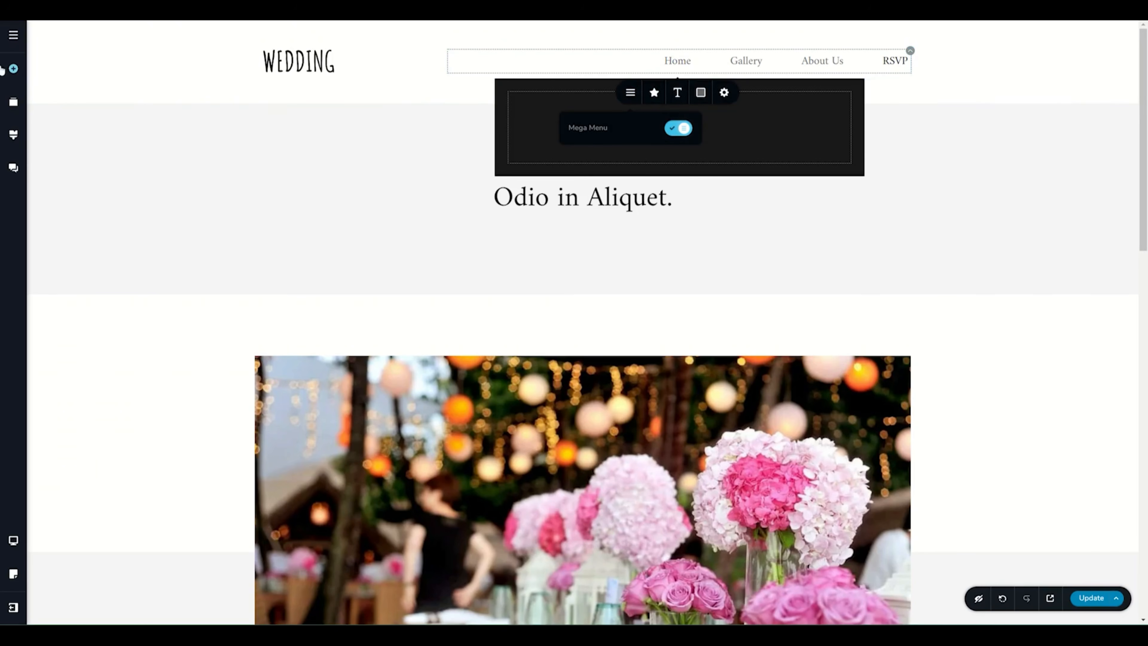
pyautogui.click(13, 69)
pyautogui.moveTo(59, 186); pyautogui.dragTo(666, 130)
pyautogui.moveTo(105, 188); pyautogui.dragTo(583, 144)
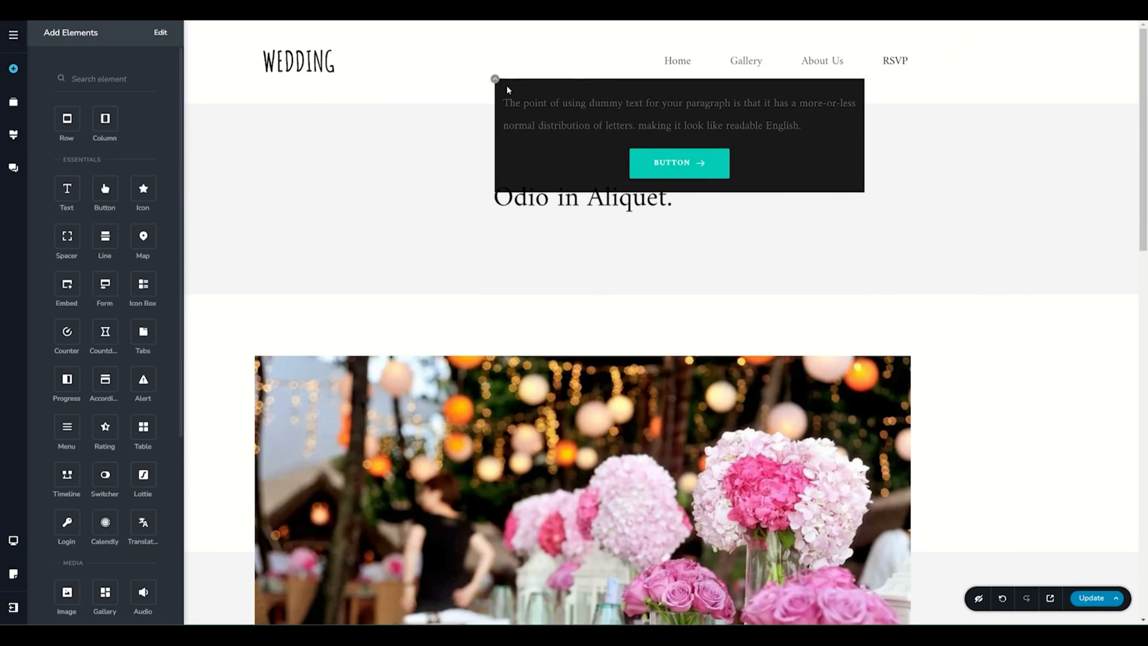
pyautogui.click(856, 160)
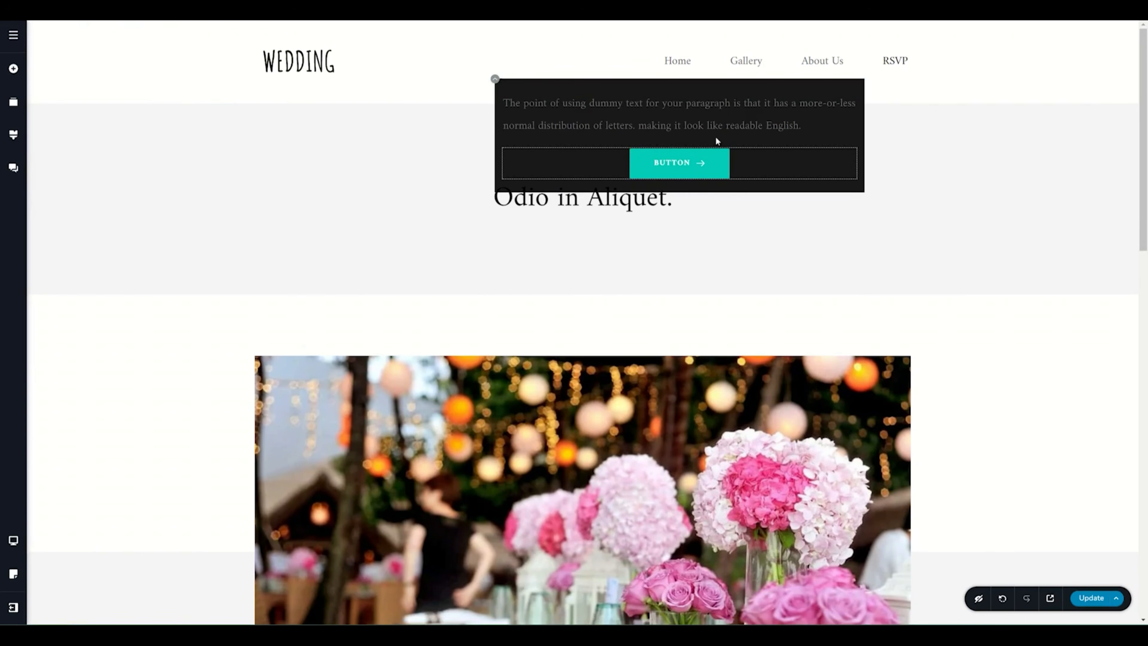
# Turn off the mega menu for the Home item.
pyautogui.click(683, 63)
pyautogui.click(681, 63)
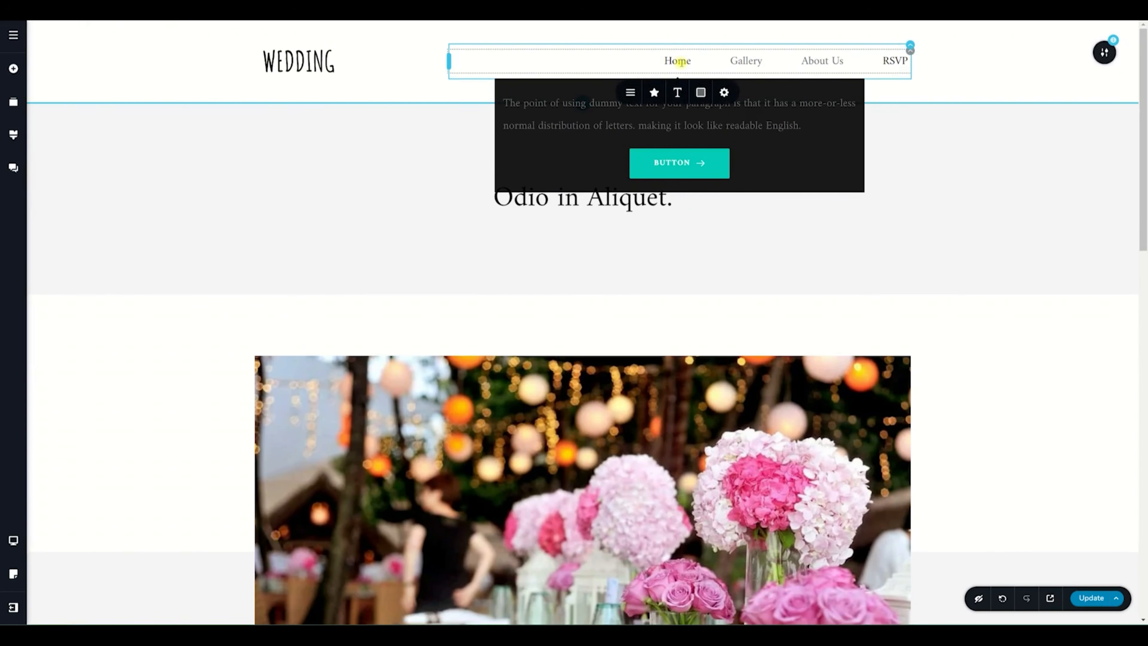
pyautogui.click(632, 93)
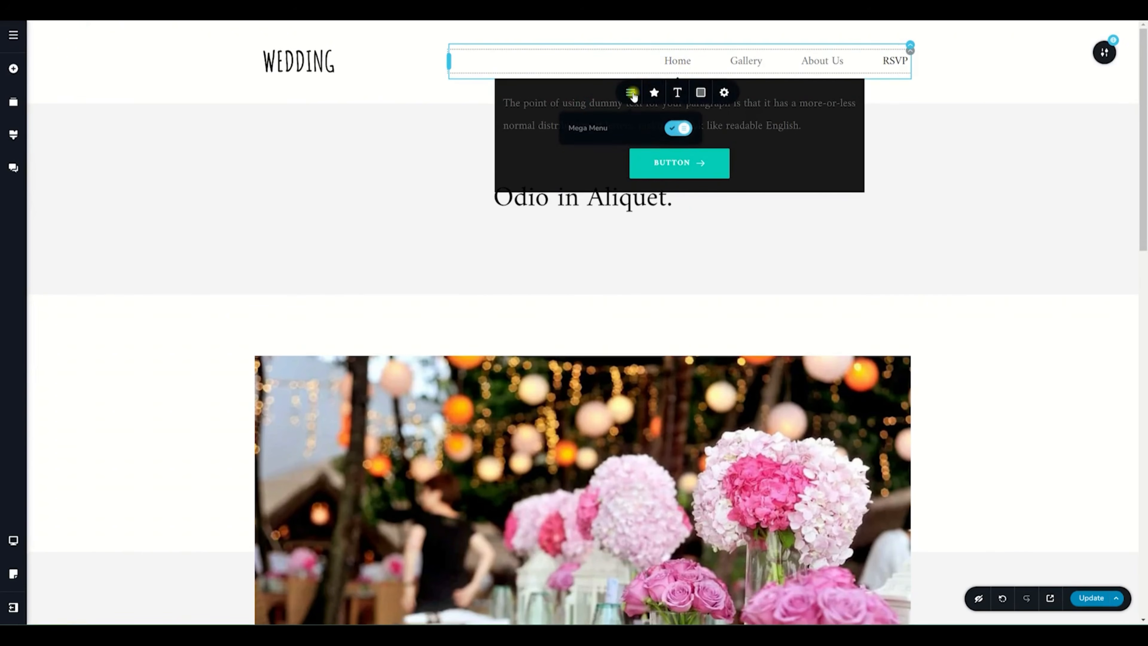
pyautogui.click(675, 133)
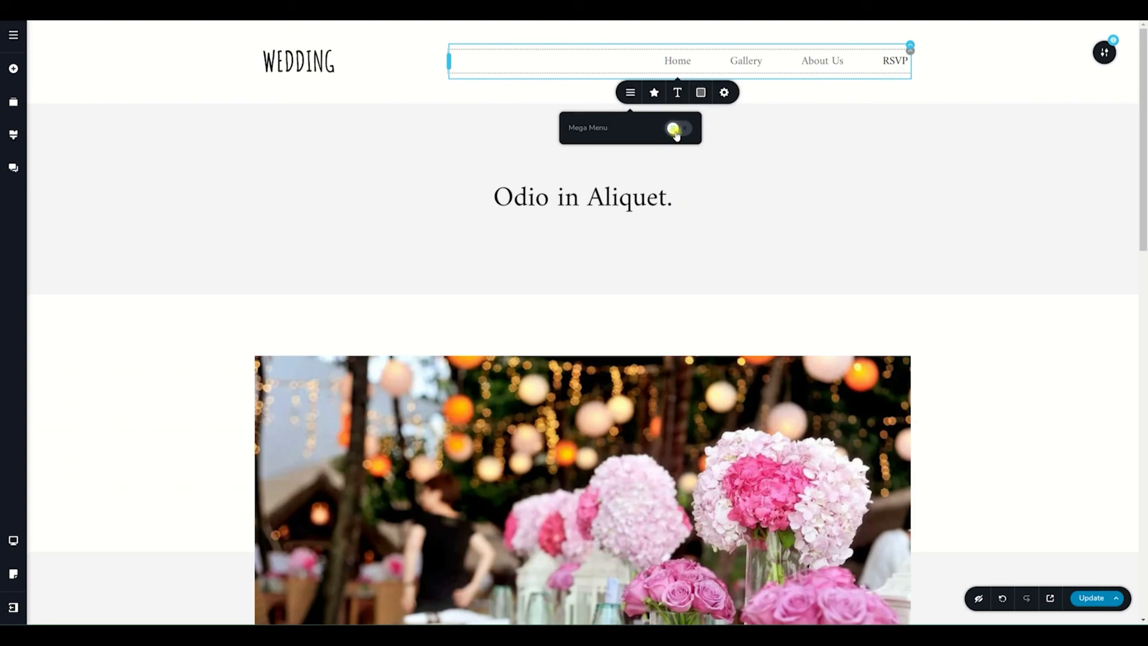
# Search the glyph icons for "house" and add a plain house icon to the Home menu item.
pyautogui.click(654, 94)
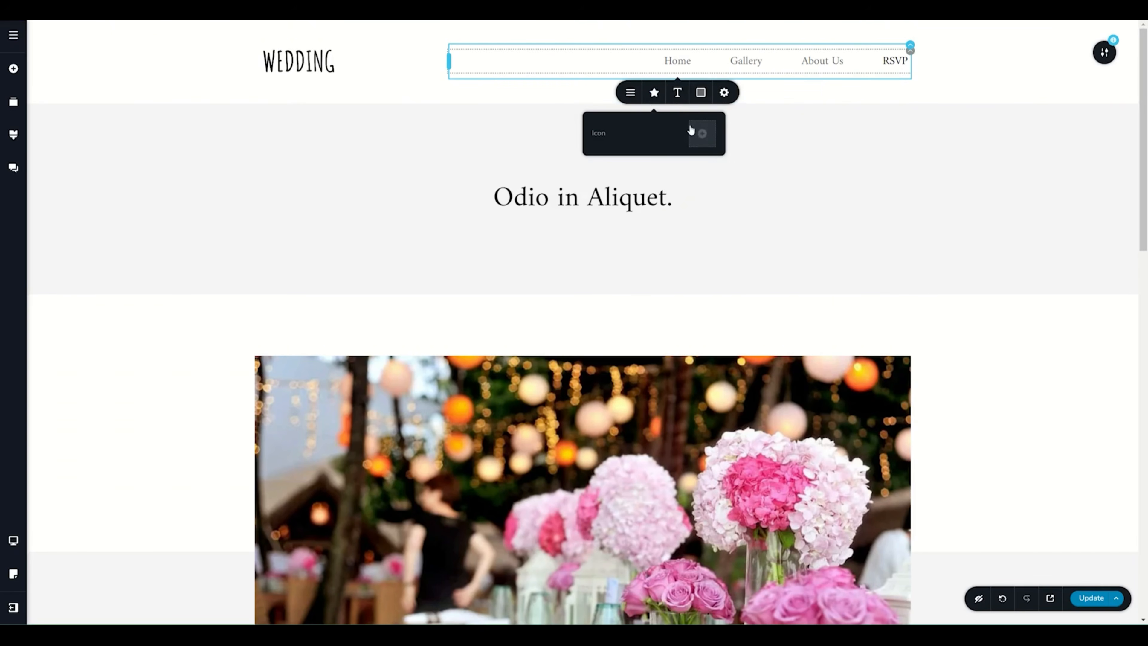
pyautogui.click(702, 134)
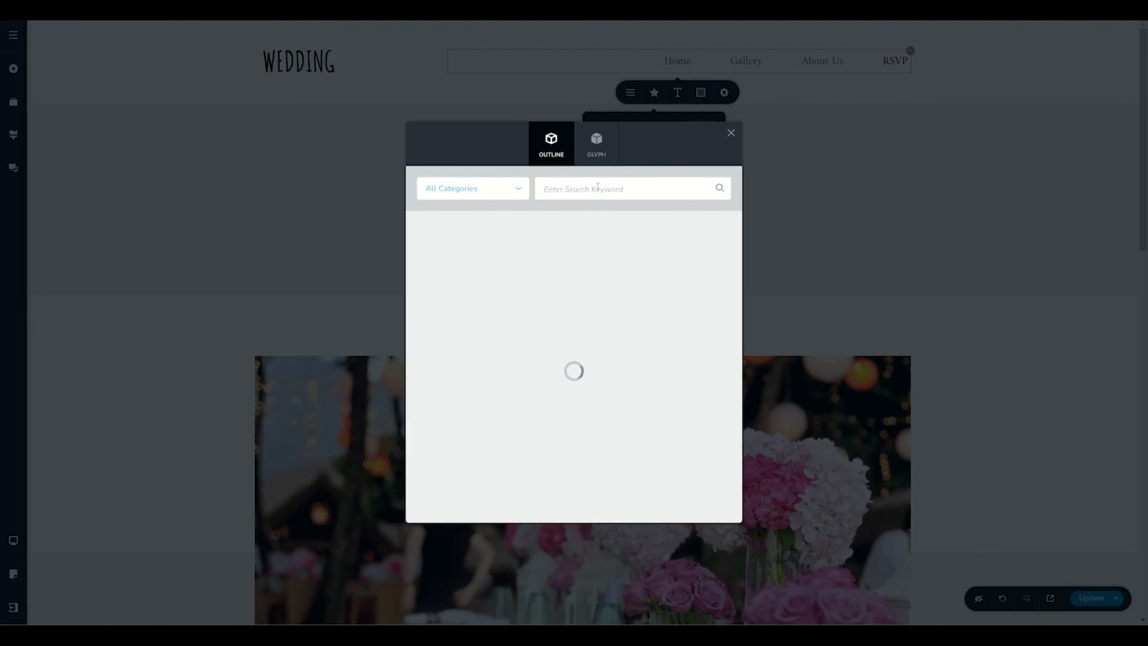
pyautogui.click(592, 137)
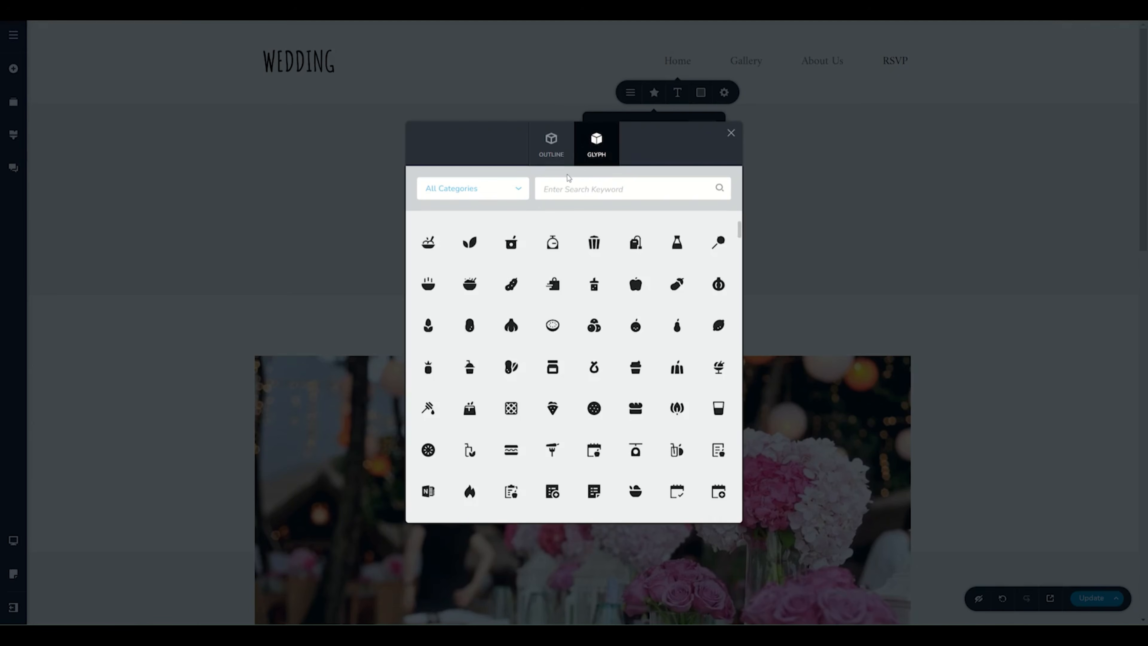
pyautogui.click(567, 189)
pyautogui.write('house')
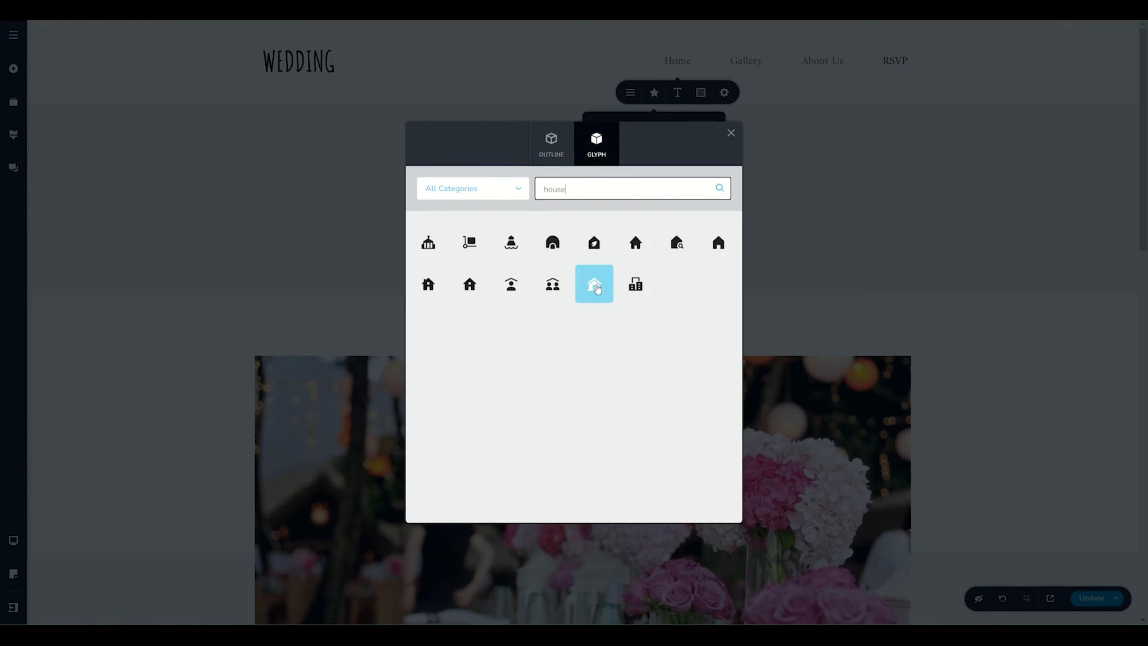
pyautogui.click(642, 243)
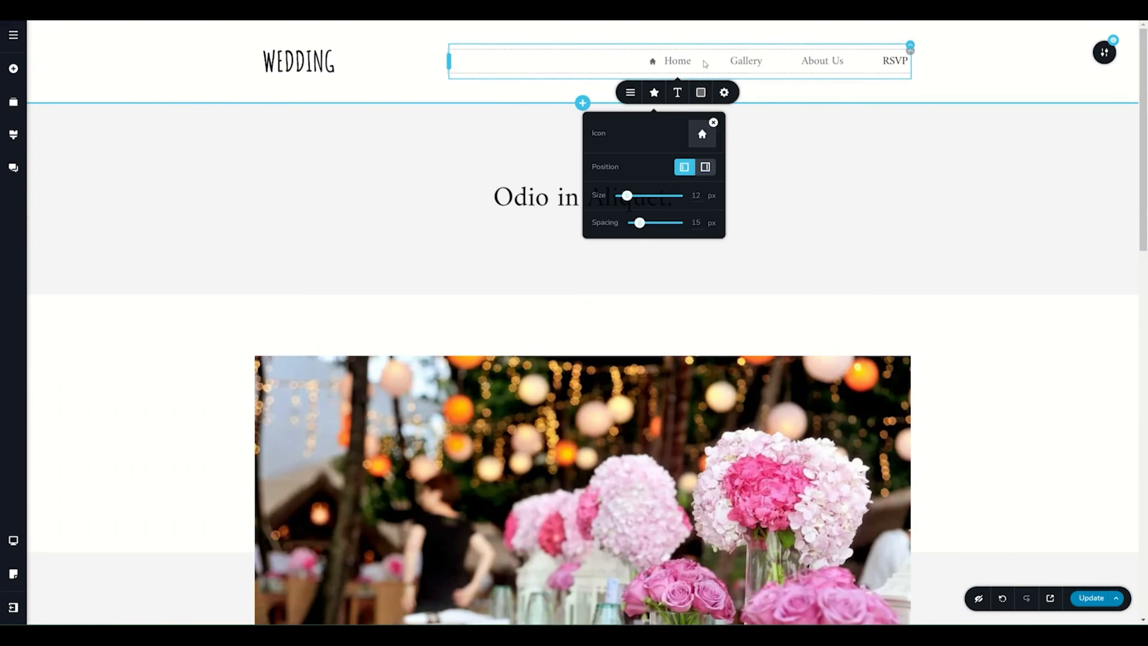
# Try the Home icon after the label, put it back before it, and set its size to 19 px and spacing to 7 px.
pyautogui.click(706, 167)
pyautogui.click(684, 167)
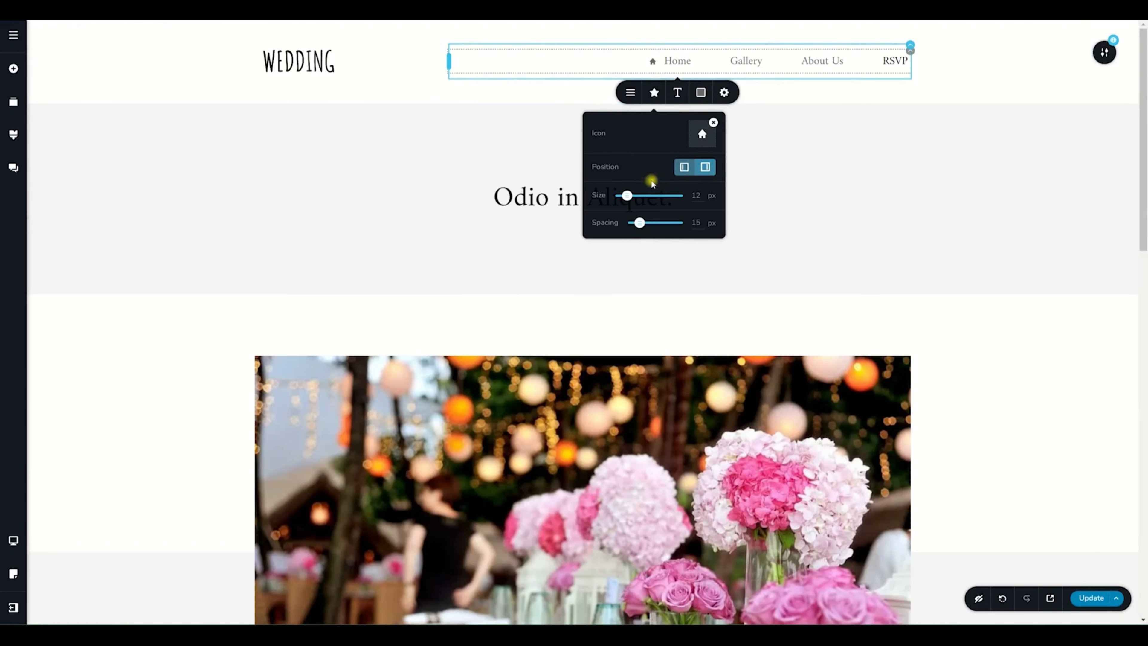
pyautogui.moveTo(626, 195); pyautogui.dragTo(645, 222)
pyautogui.moveTo(650, 220); pyautogui.dragTo(636, 222)
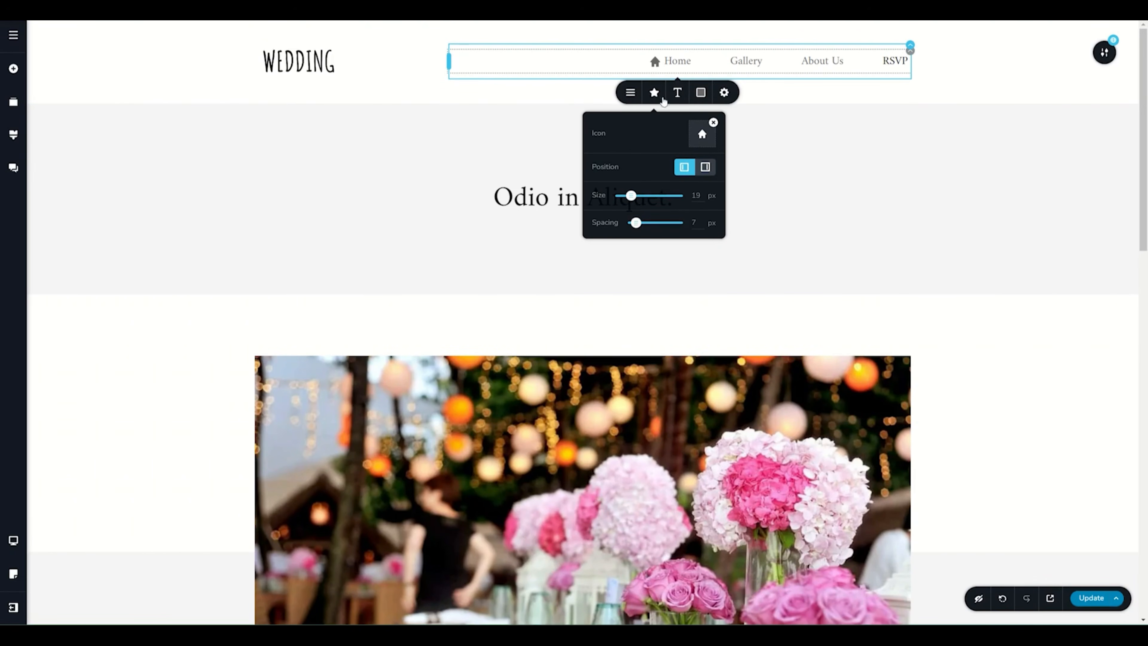
# Set the header menu's font to Raleway at 18 px, after trying Noto Serif.
pyautogui.click(677, 92)
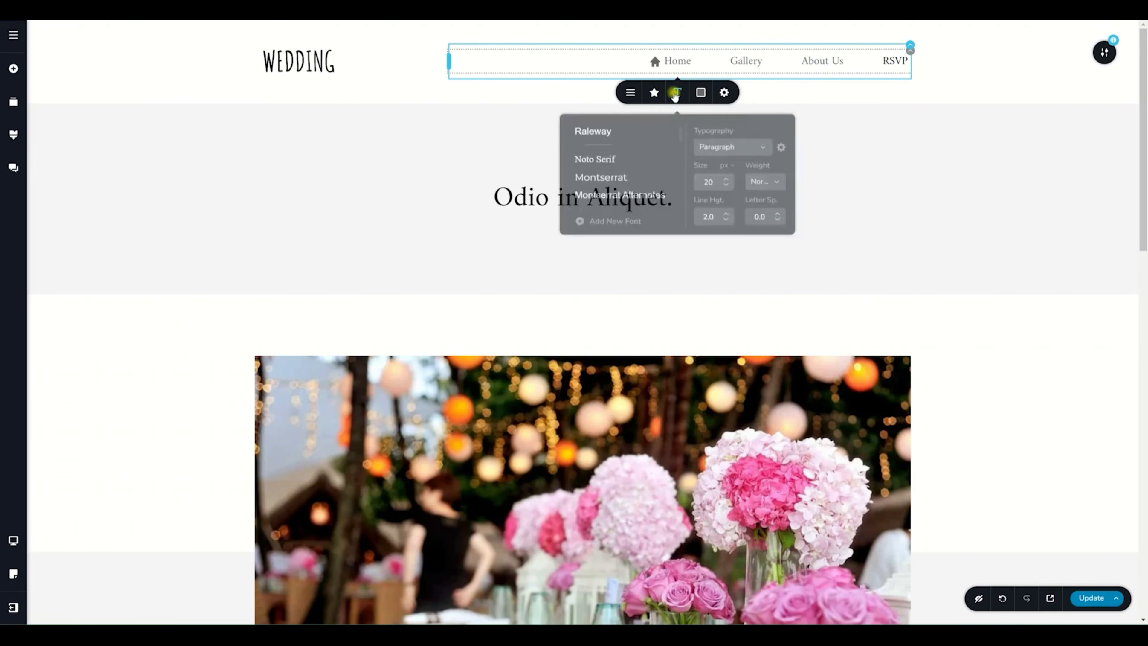
pyautogui.click(603, 129)
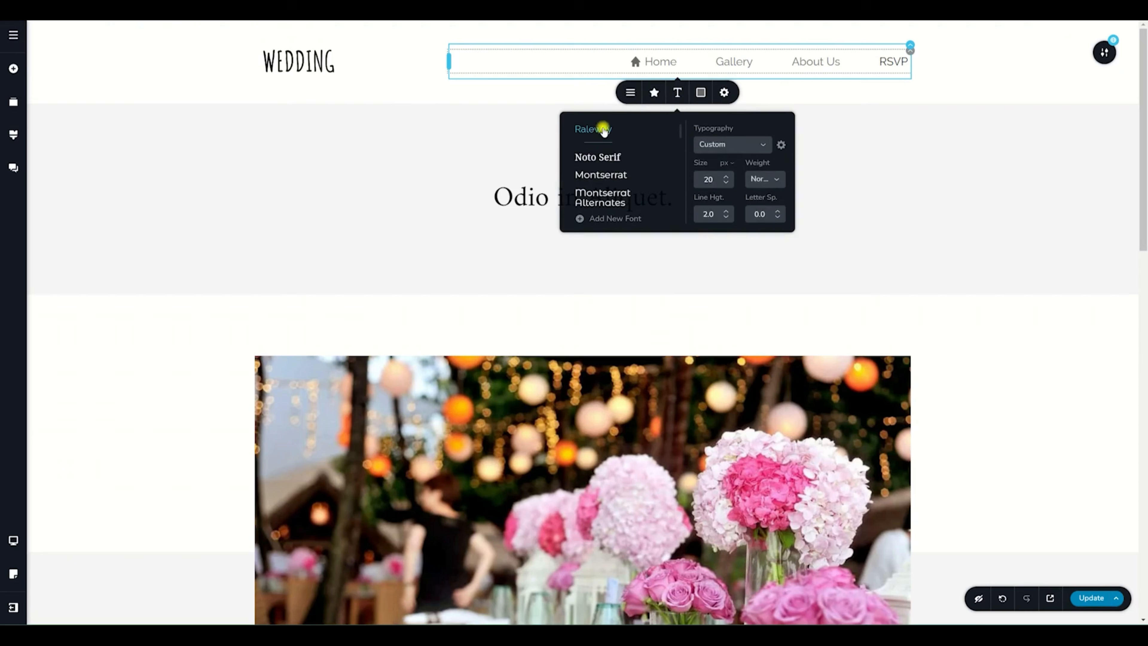
pyautogui.click(601, 157)
pyautogui.click(593, 130)
pyautogui.click(726, 182)
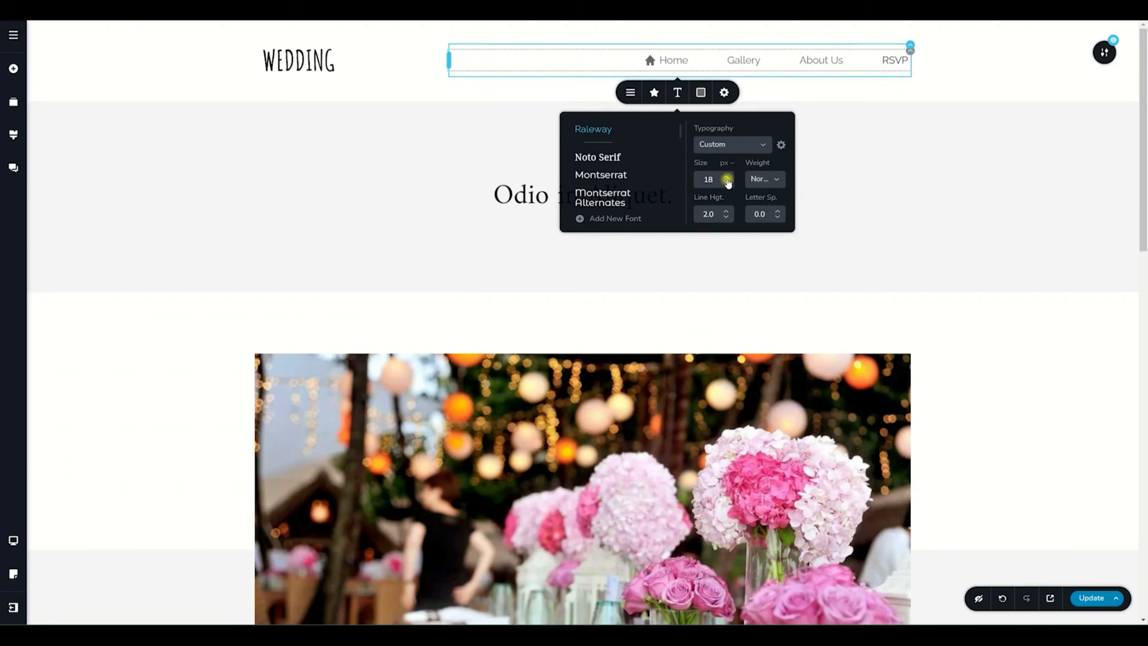
pyautogui.click(726, 183)
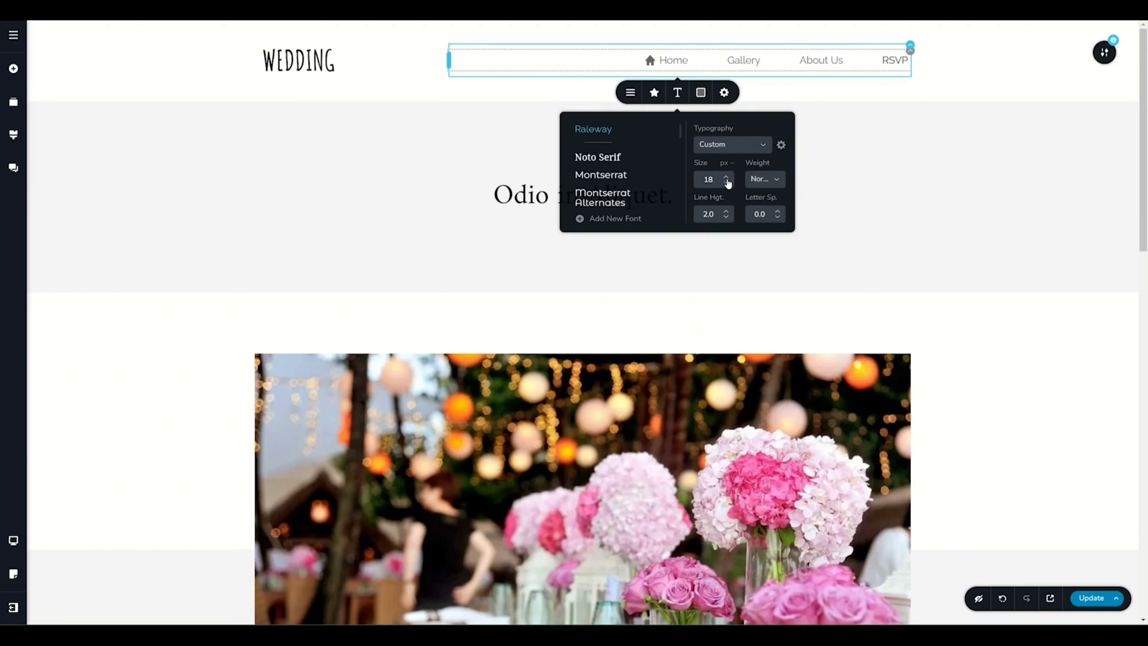
# Set the menu items' normal text colour to purple #A170D9 and their hover text colour to the teal swatch.
pyautogui.click(701, 96)
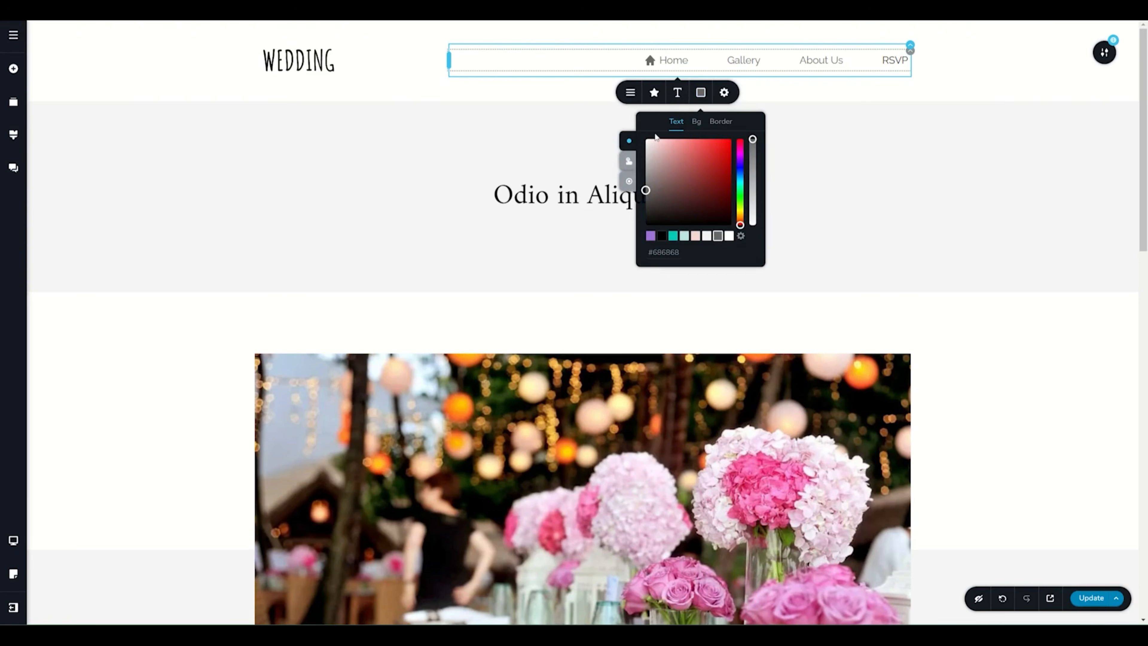
pyautogui.click(651, 239)
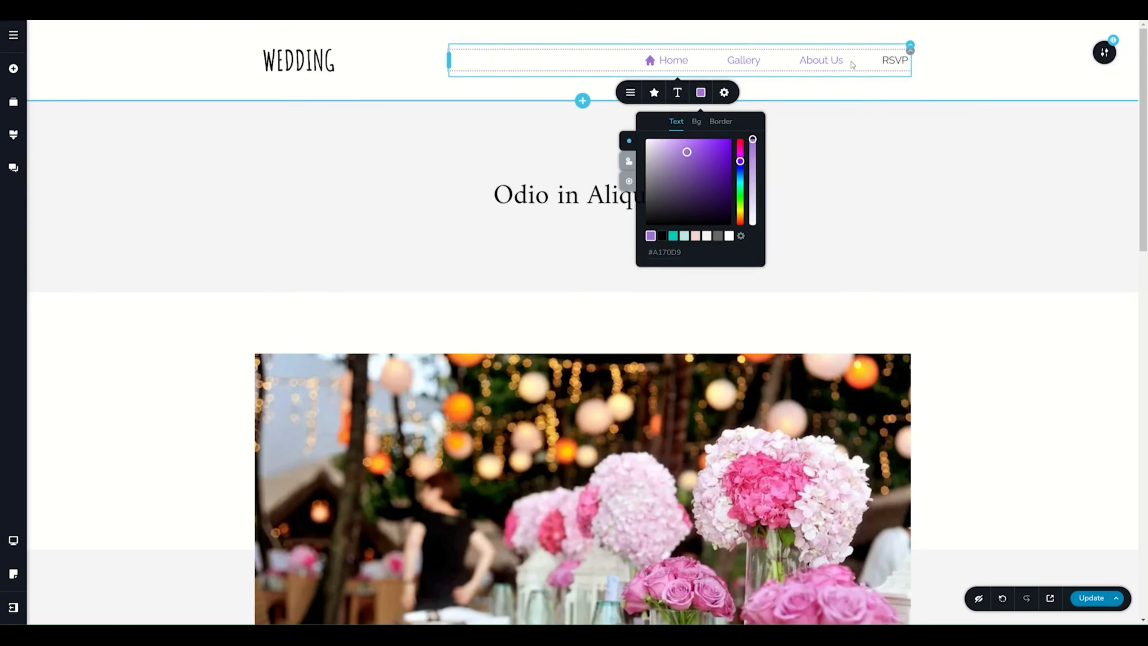
pyautogui.click(624, 163)
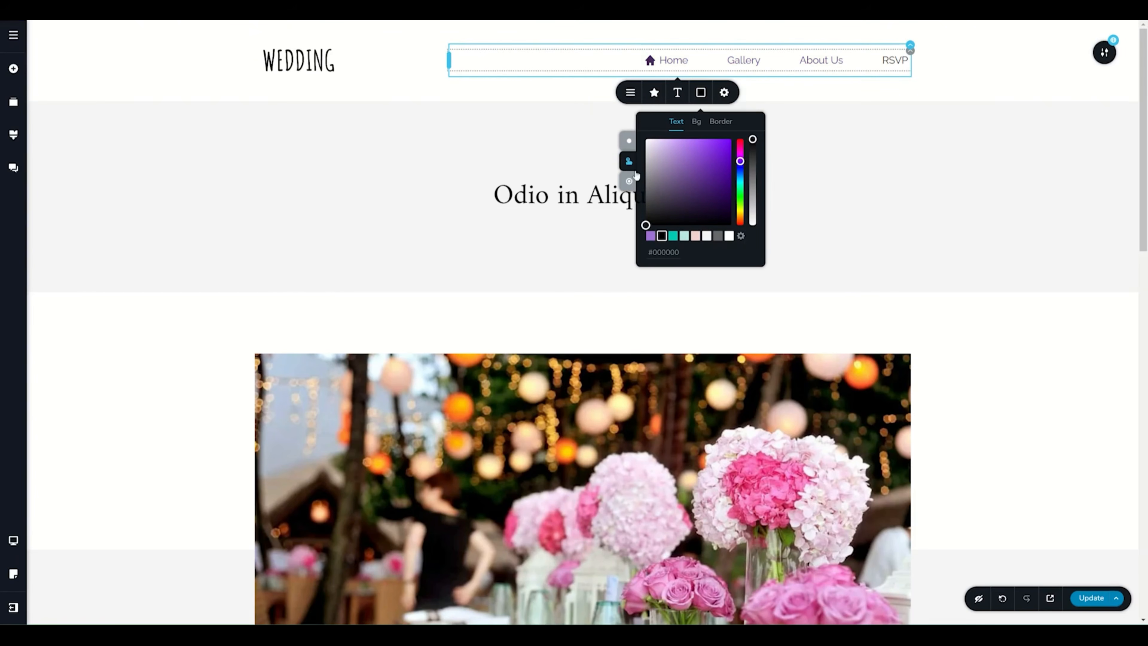
pyautogui.click(675, 239)
pyautogui.click(628, 181)
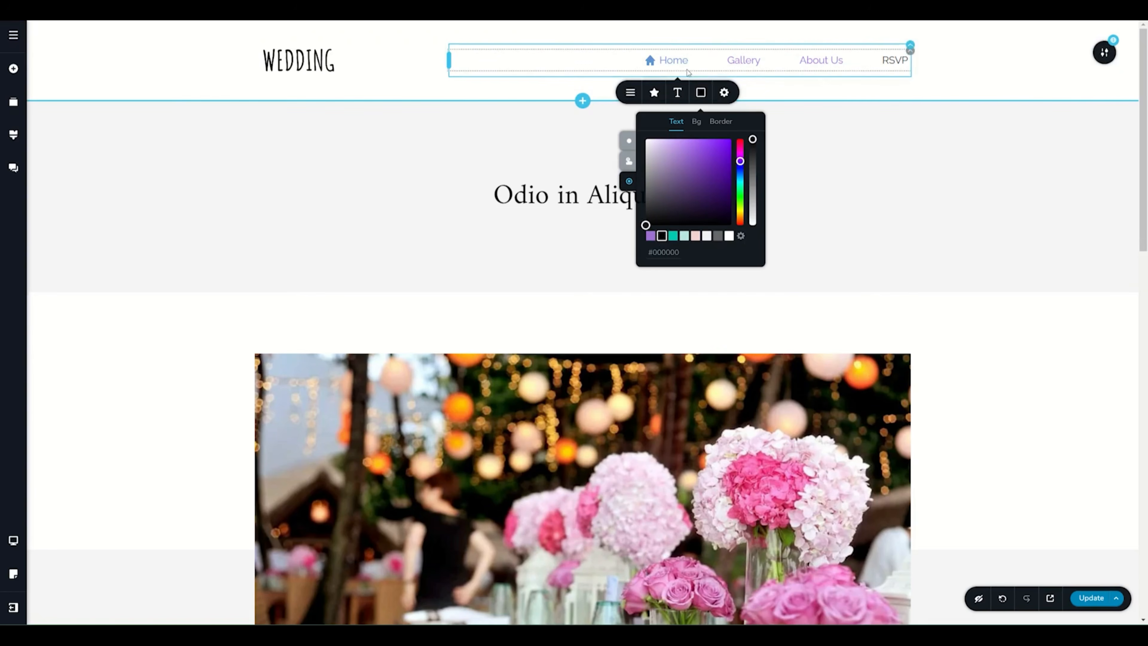
pyautogui.click(968, 71)
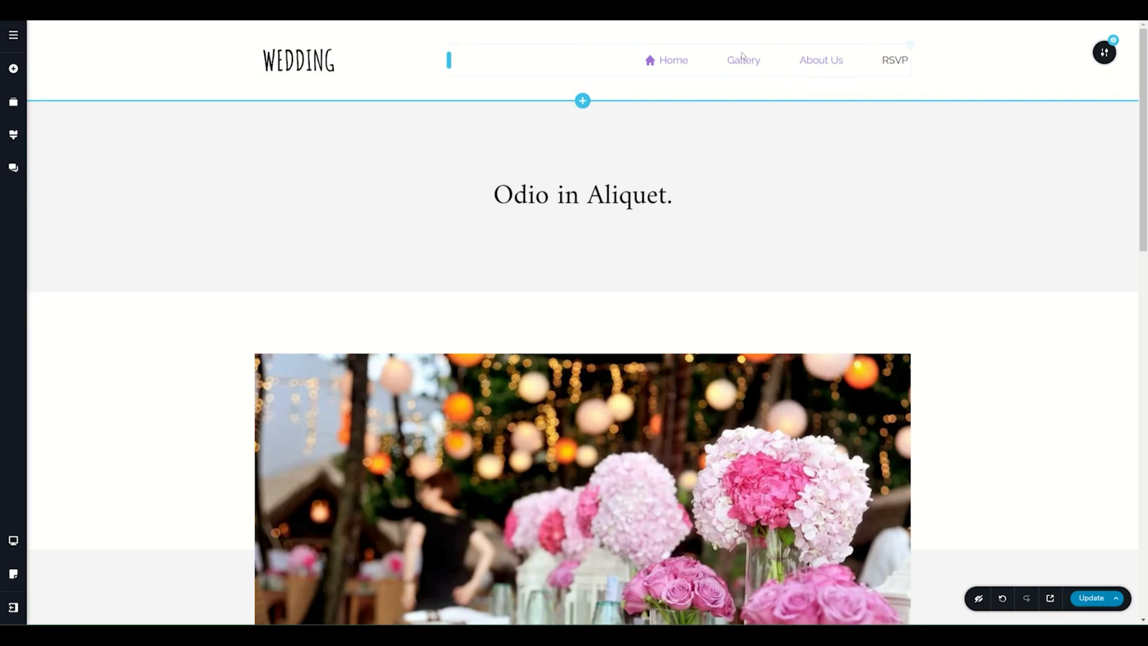
# Try the vertical orientation for the header menu, return it to horizontal and set the item spacing to 24 px.
pyautogui.click(911, 51)
pyautogui.click(872, 79)
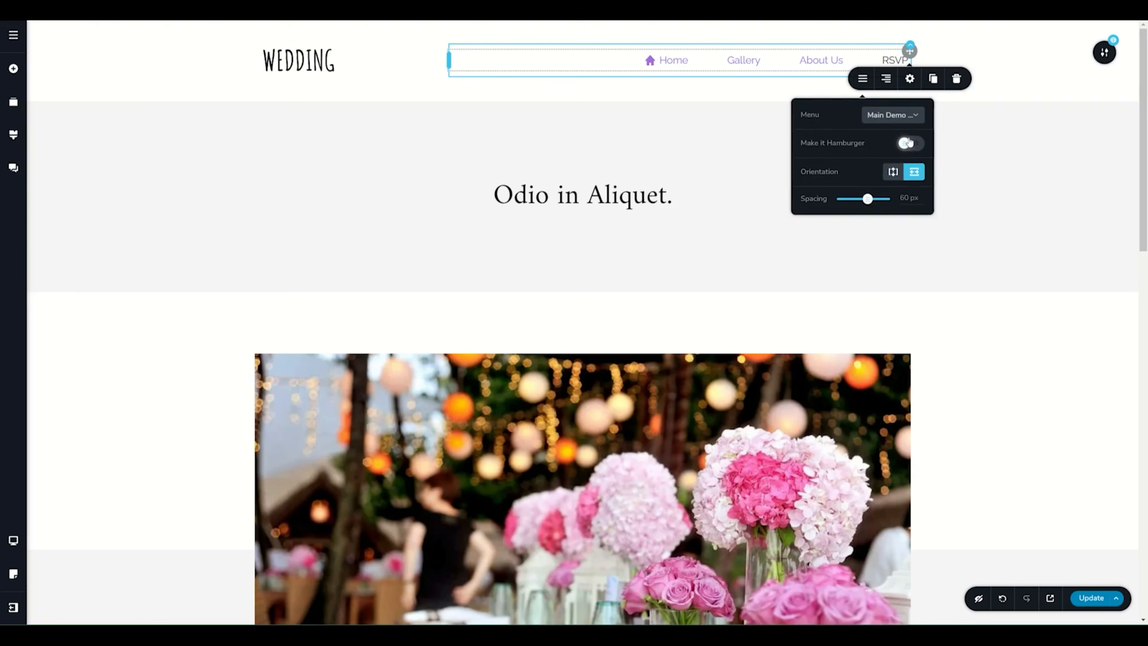
pyautogui.click(895, 174)
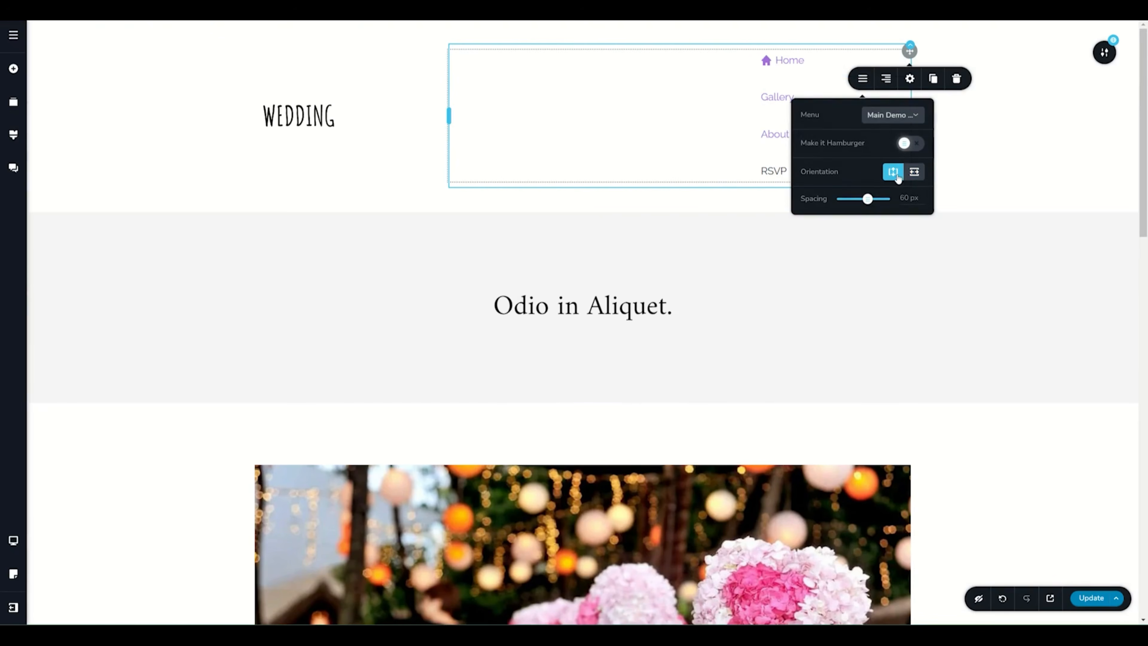
pyautogui.click(915, 173)
pyautogui.moveTo(872, 197); pyautogui.dragTo(852, 201)
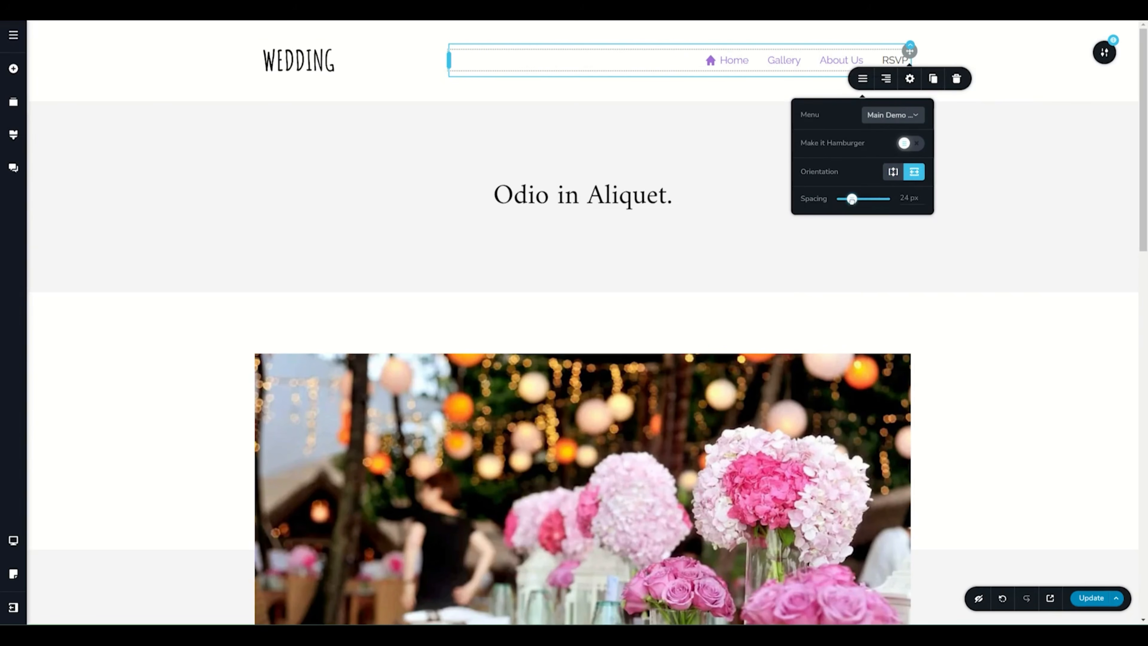
# Set the header menu element's padding to 5 px.
pyautogui.click(910, 78)
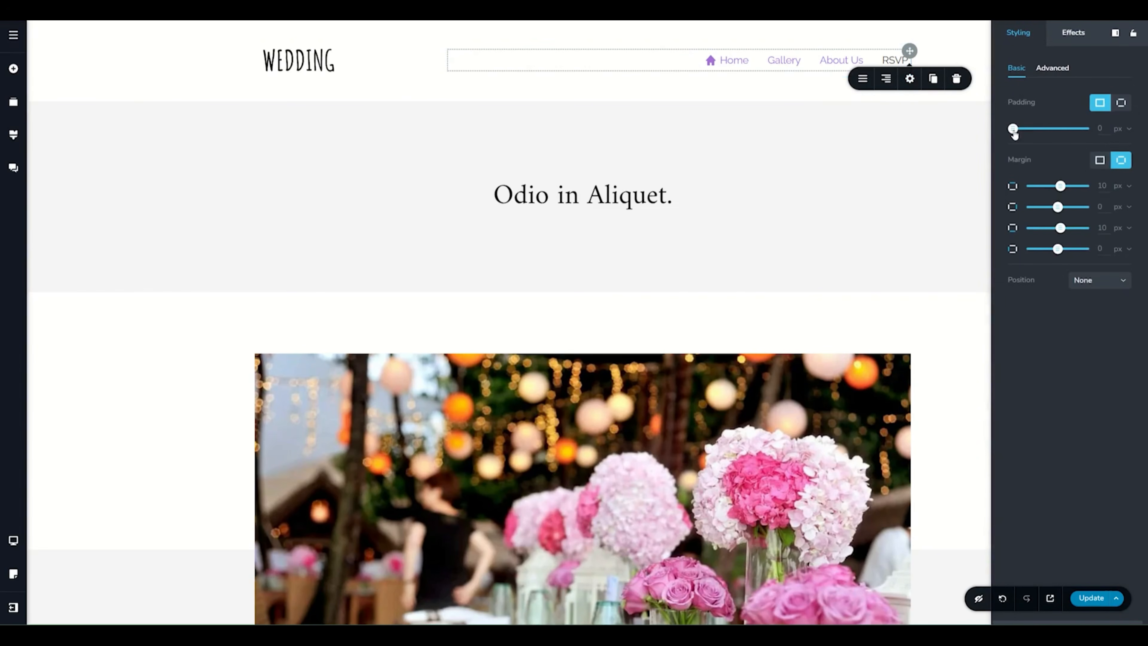
pyautogui.moveTo(1013, 128); pyautogui.dragTo(1016, 128)
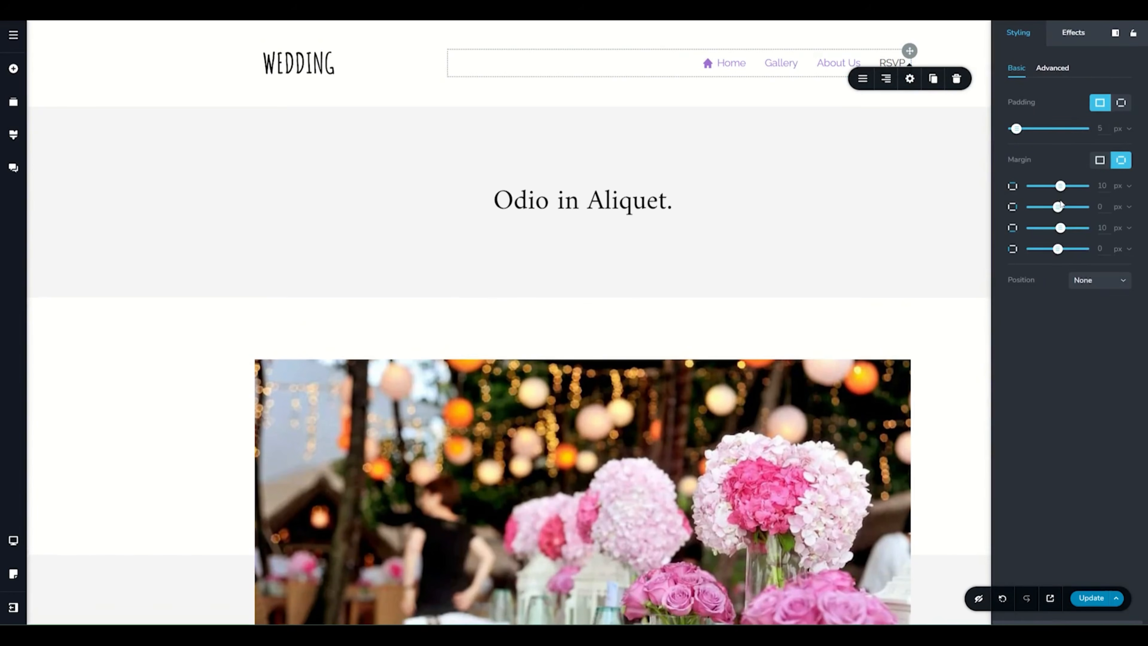
pyautogui.click(977, 92)
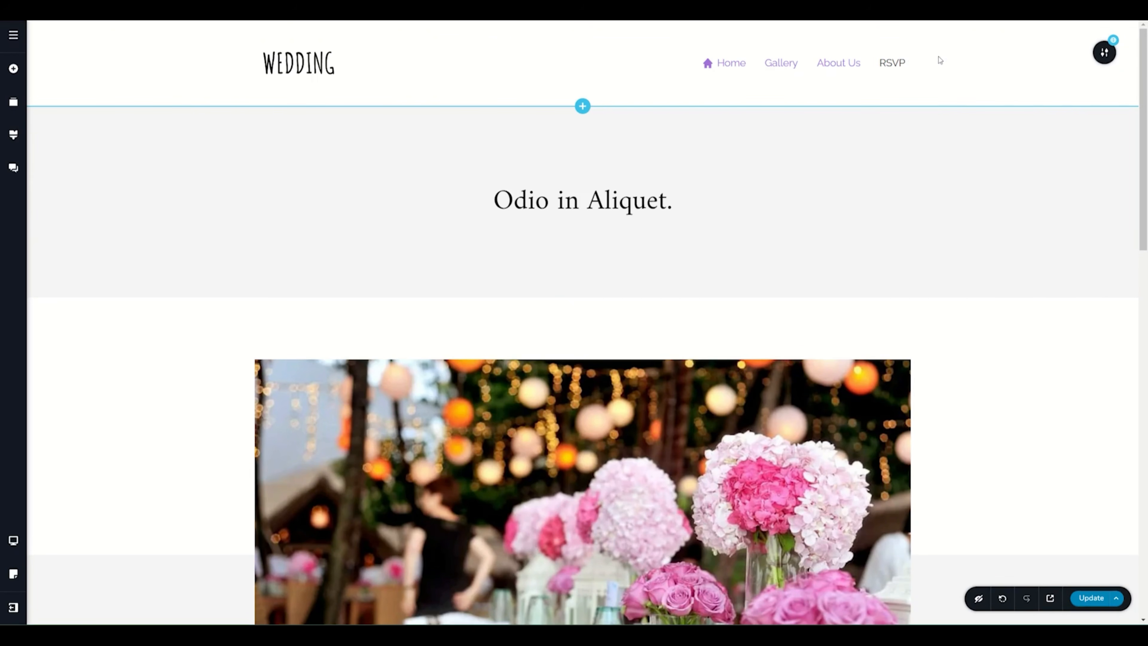
pyautogui.click(893, 67)
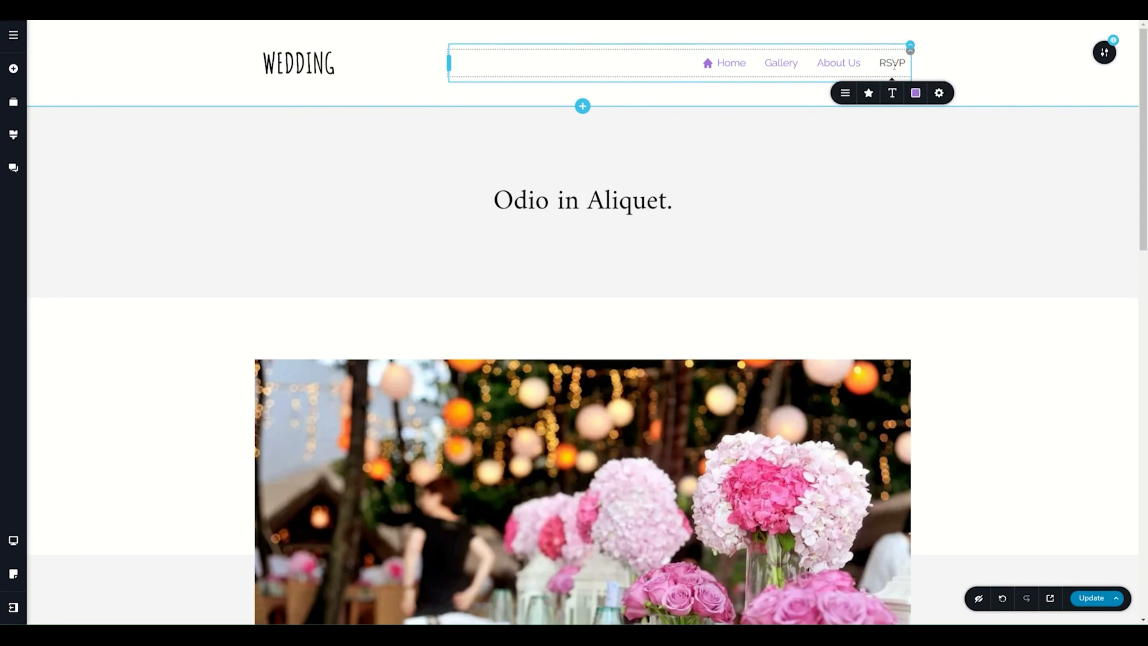
pyautogui.click(910, 52)
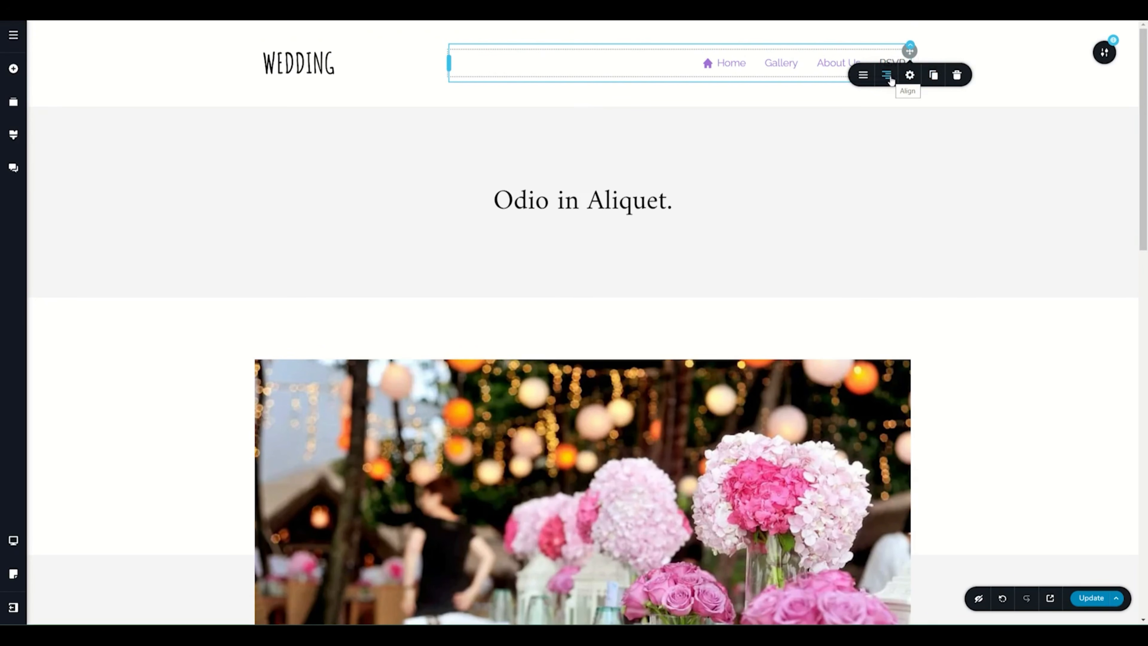
pyautogui.click(910, 45)
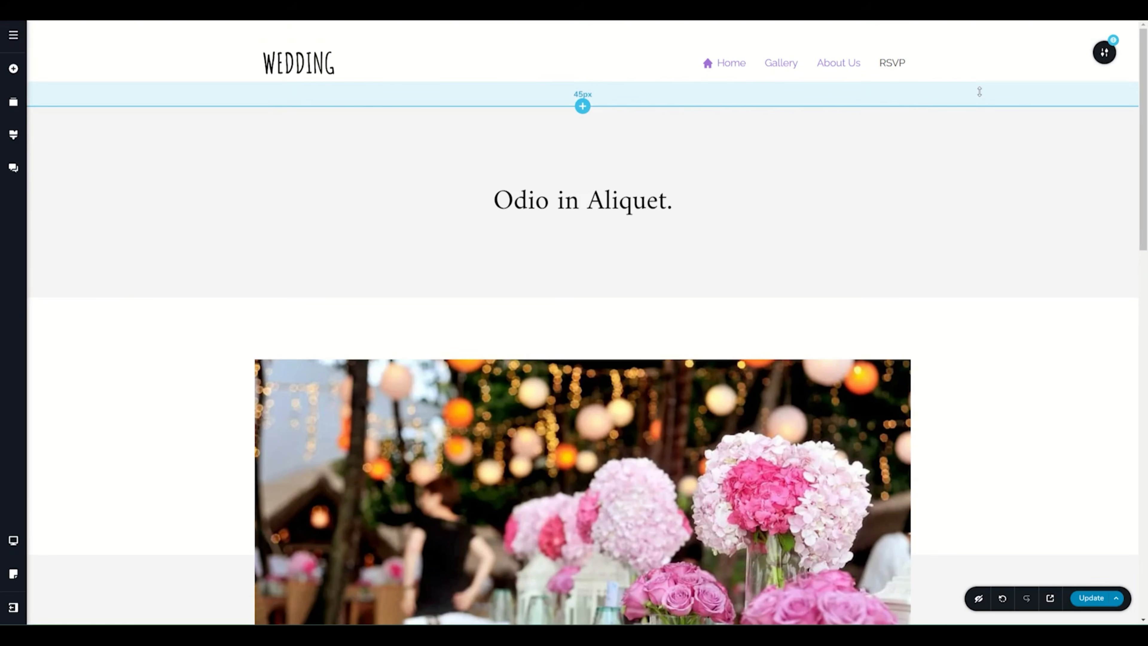
# Switch the page editor to the mobile view.
pyautogui.moveTo(13, 540)
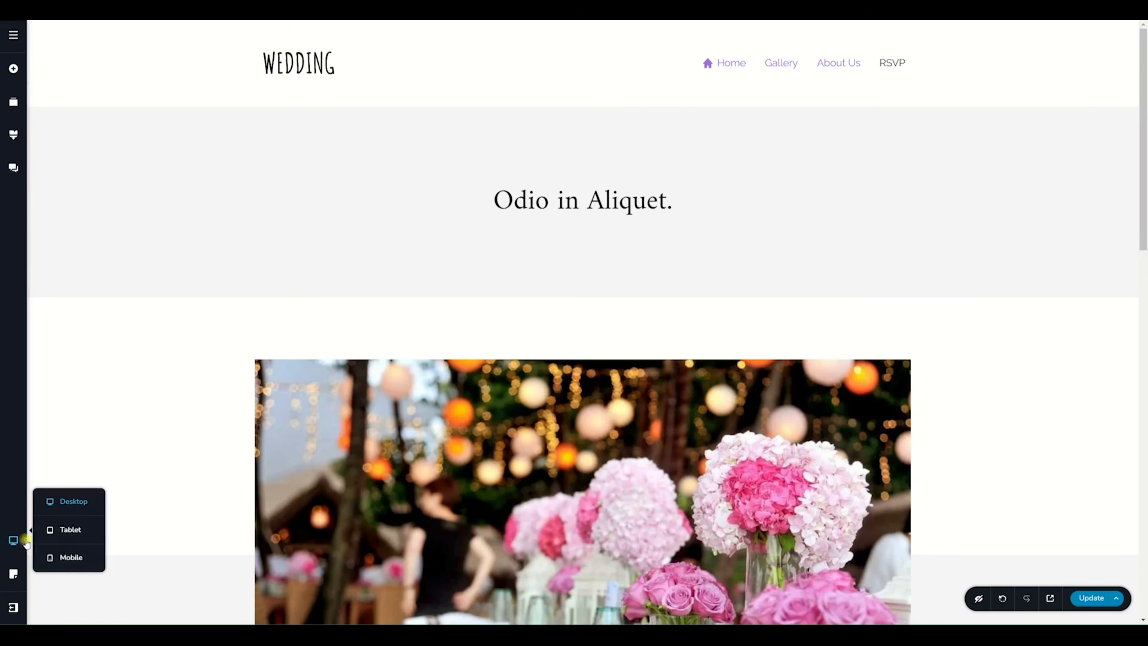
pyautogui.click(67, 558)
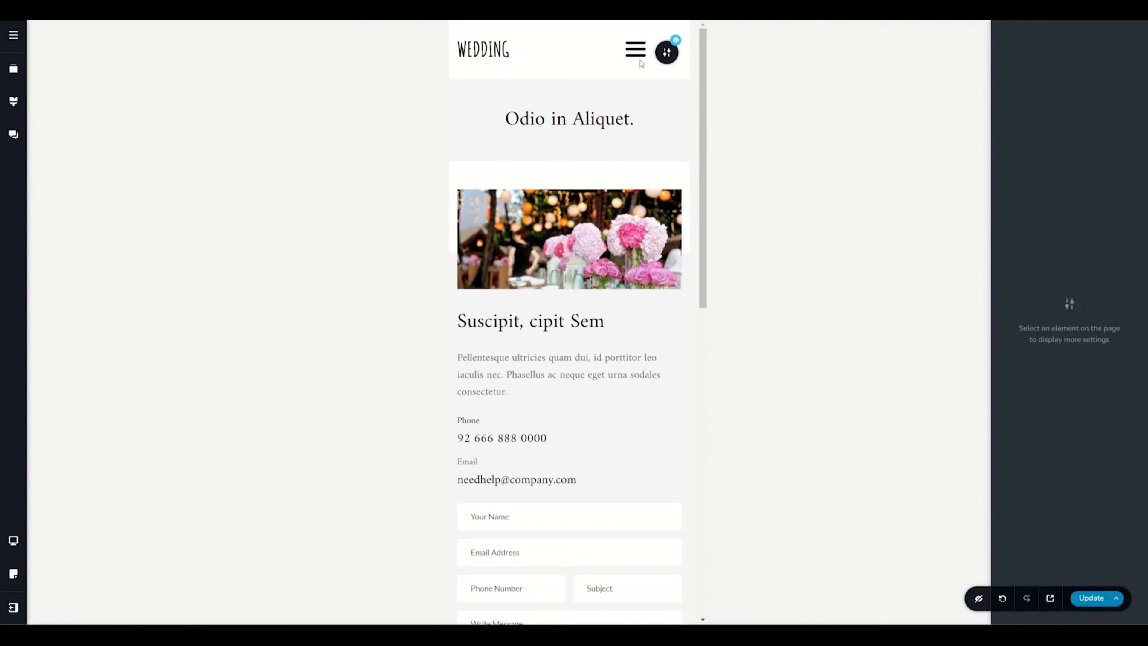
# Open the mobile menu drawer from the header's hamburger icon to check its items, and close it.
pyautogui.click(637, 52)
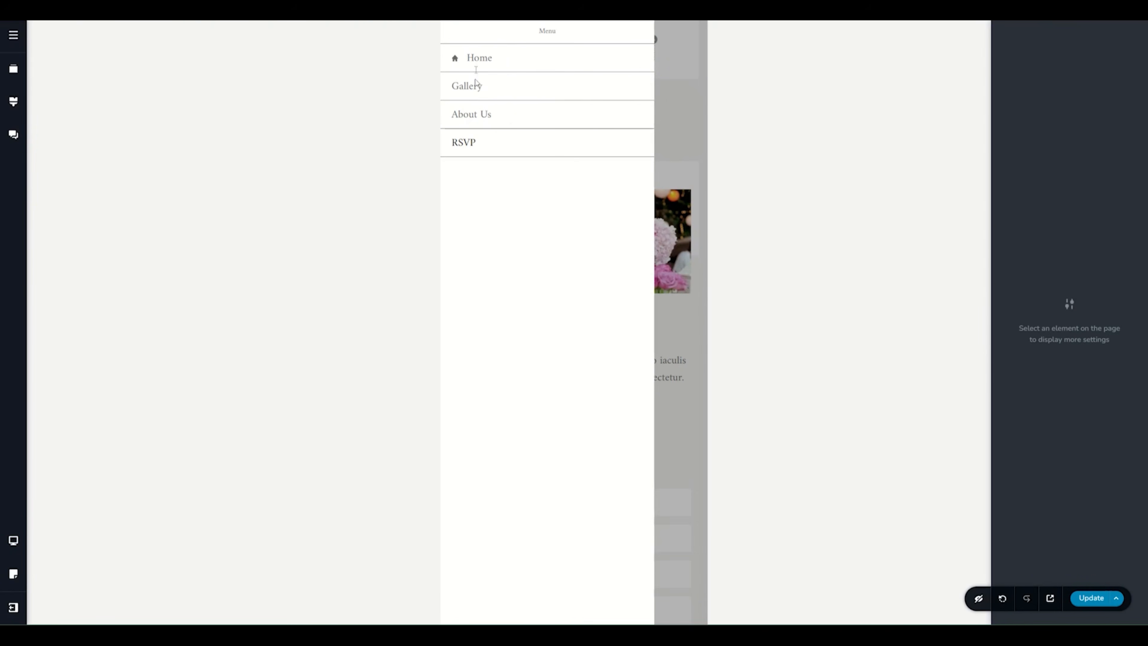
pyautogui.click(676, 93)
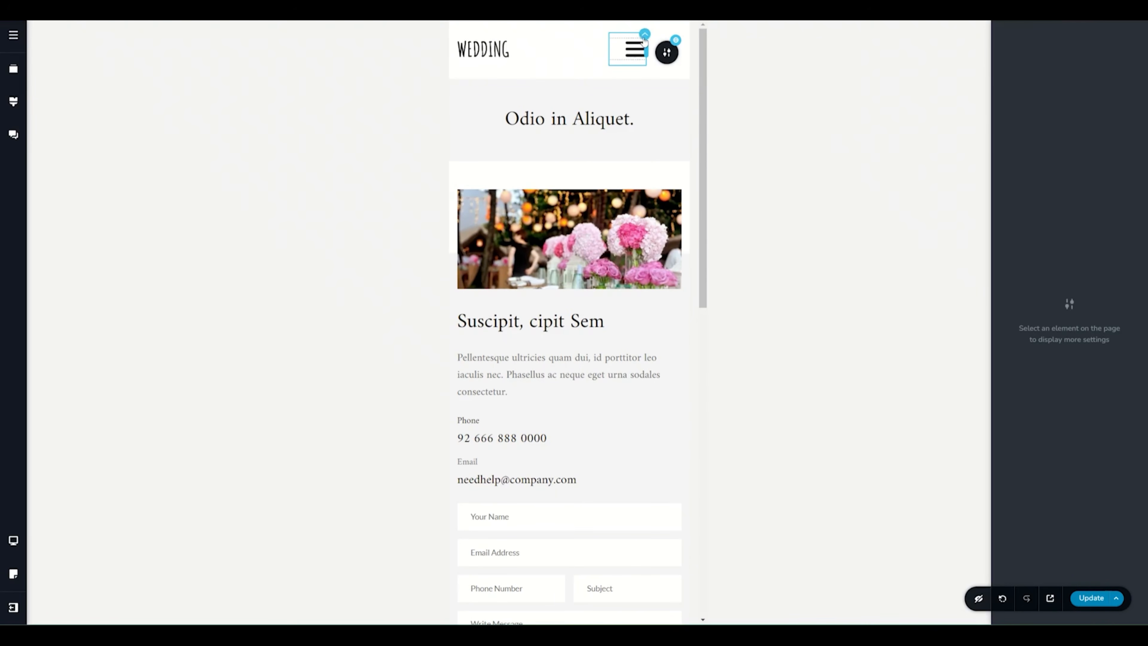
# Try a top padding of 65 px on the header column that holds the hamburger icon.
pyautogui.click(646, 37)
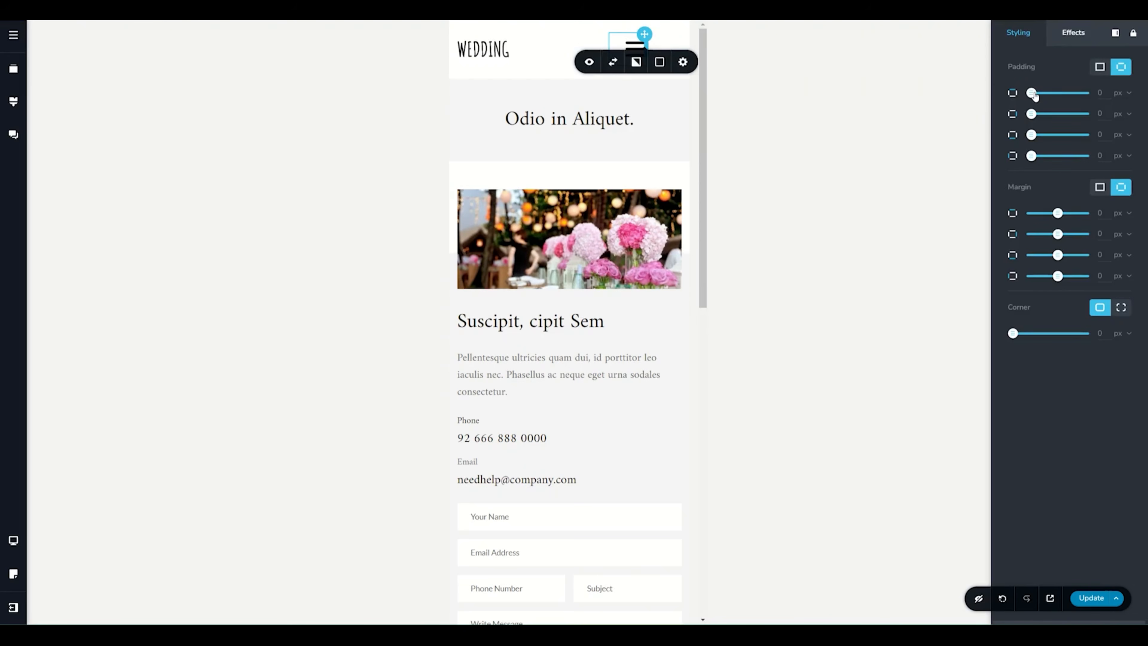
pyautogui.moveTo(1035, 95); pyautogui.dragTo(1066, 96)
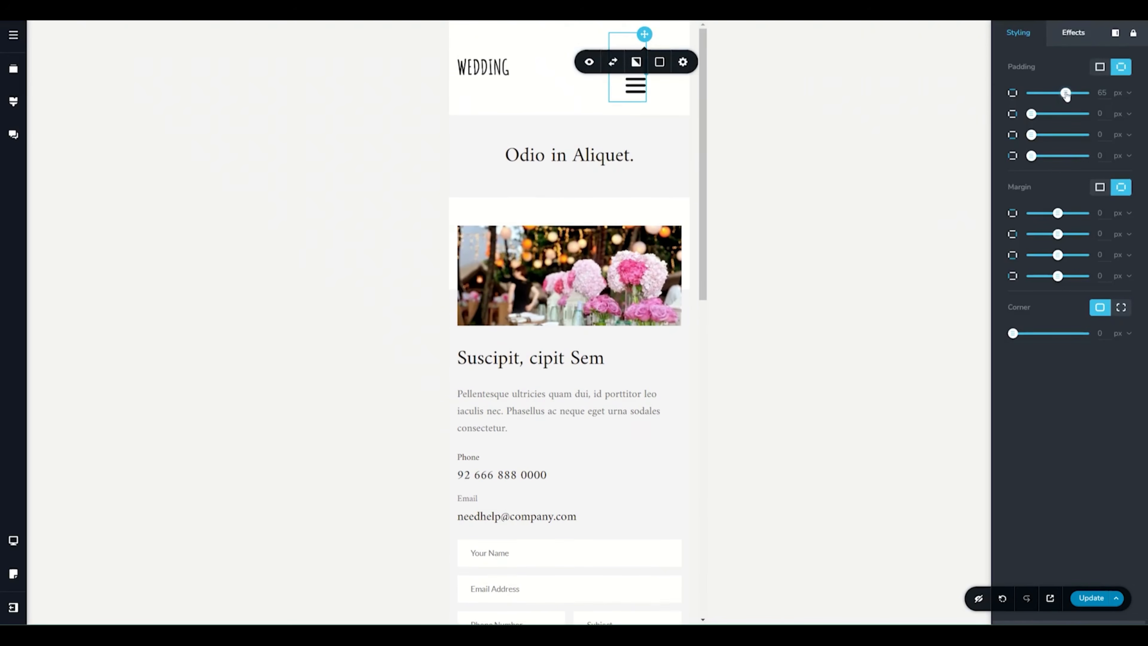
pyautogui.click(674, 97)
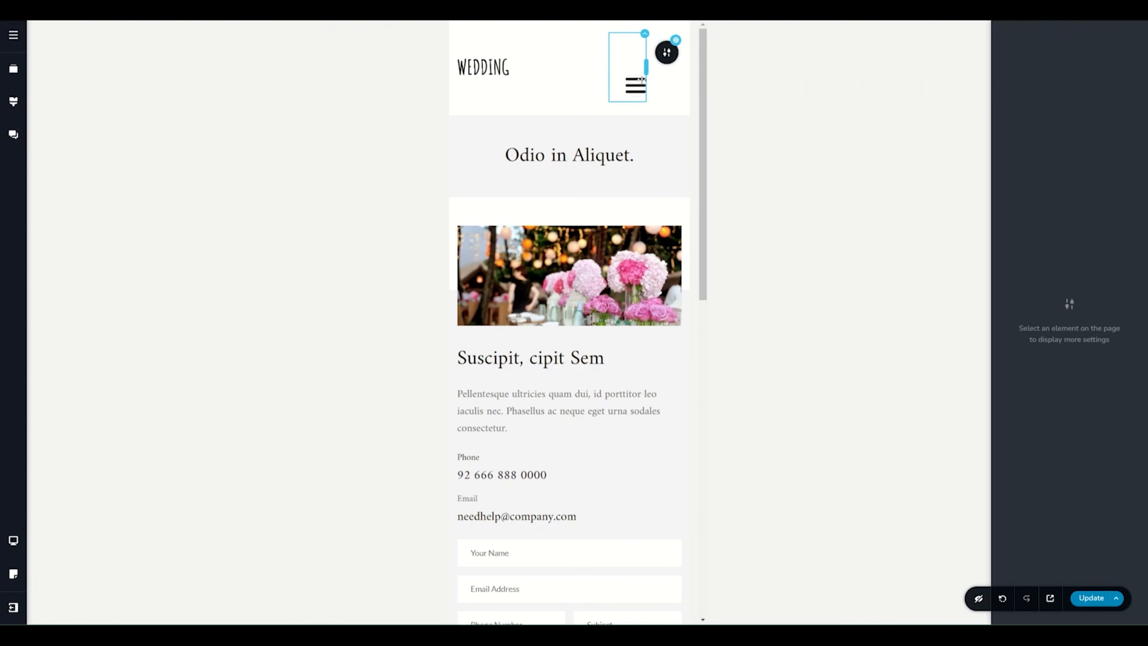
# Set the header's hamburger icon size to 29 and the drawer position to the right side.
pyautogui.click(641, 79)
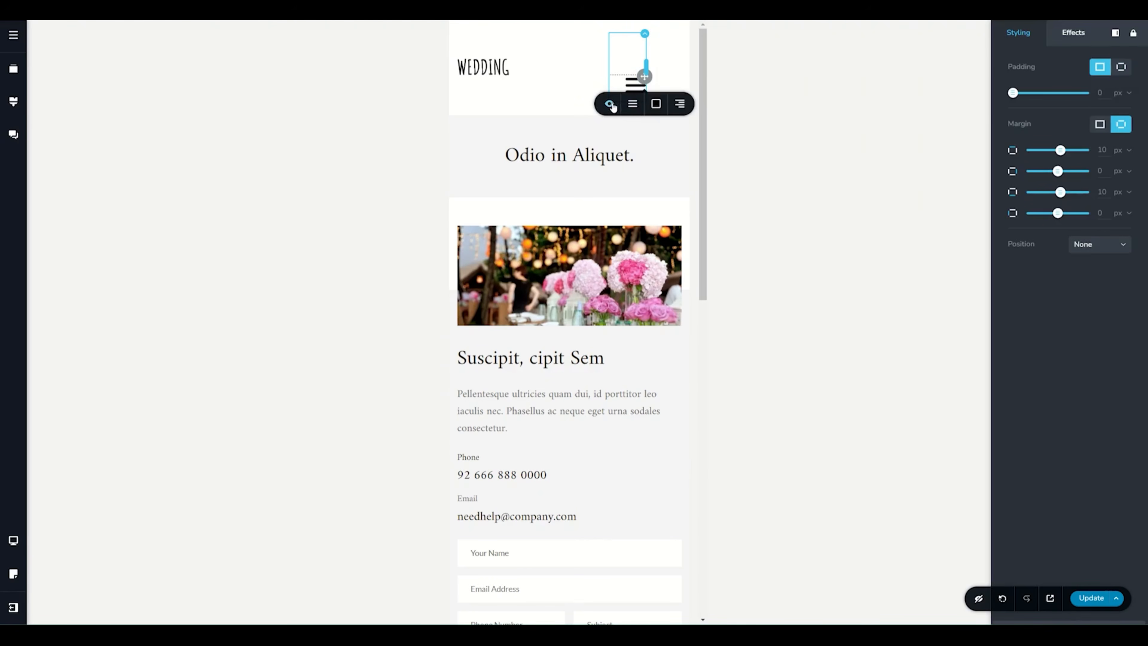
pyautogui.click(634, 105)
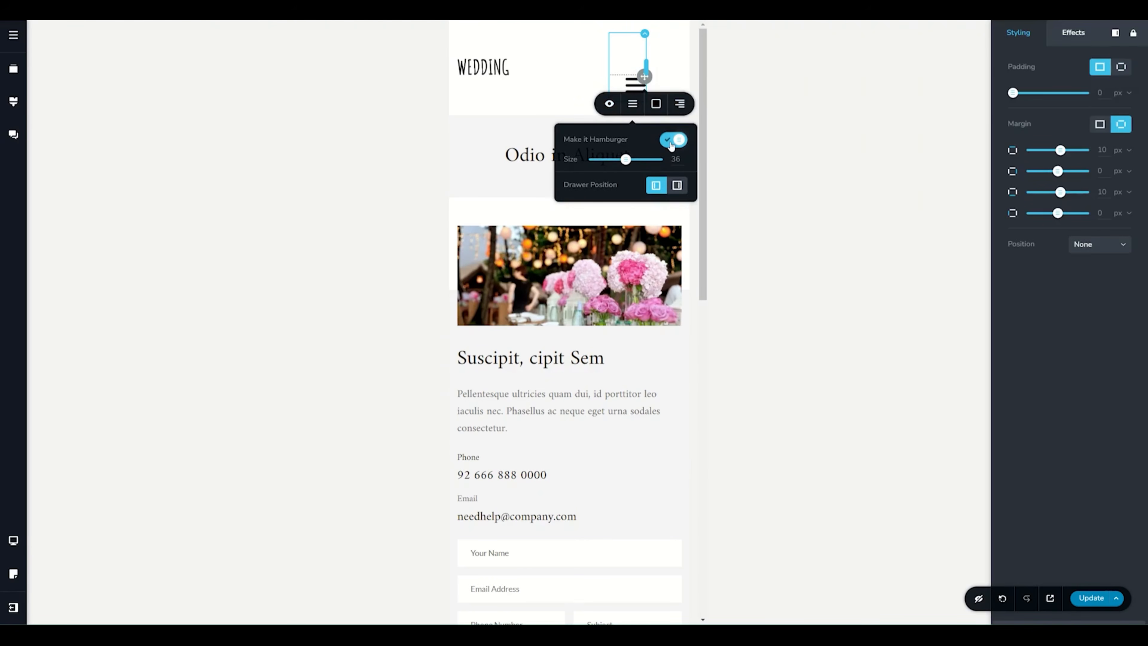
pyautogui.moveTo(626, 163)
pyautogui.mouseDown()
pyautogui.moveTo(641, 159)
pyautogui.moveTo(617, 159)
pyautogui.mouseUp()
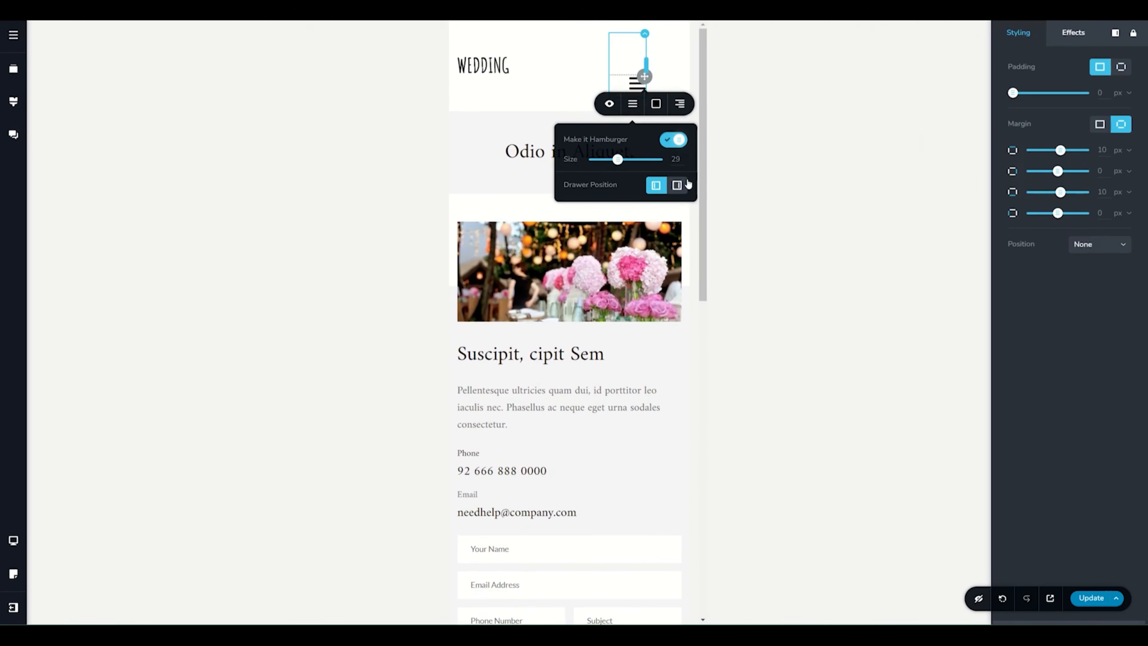
pyautogui.click(677, 186)
pyautogui.click(657, 186)
pyautogui.click(676, 187)
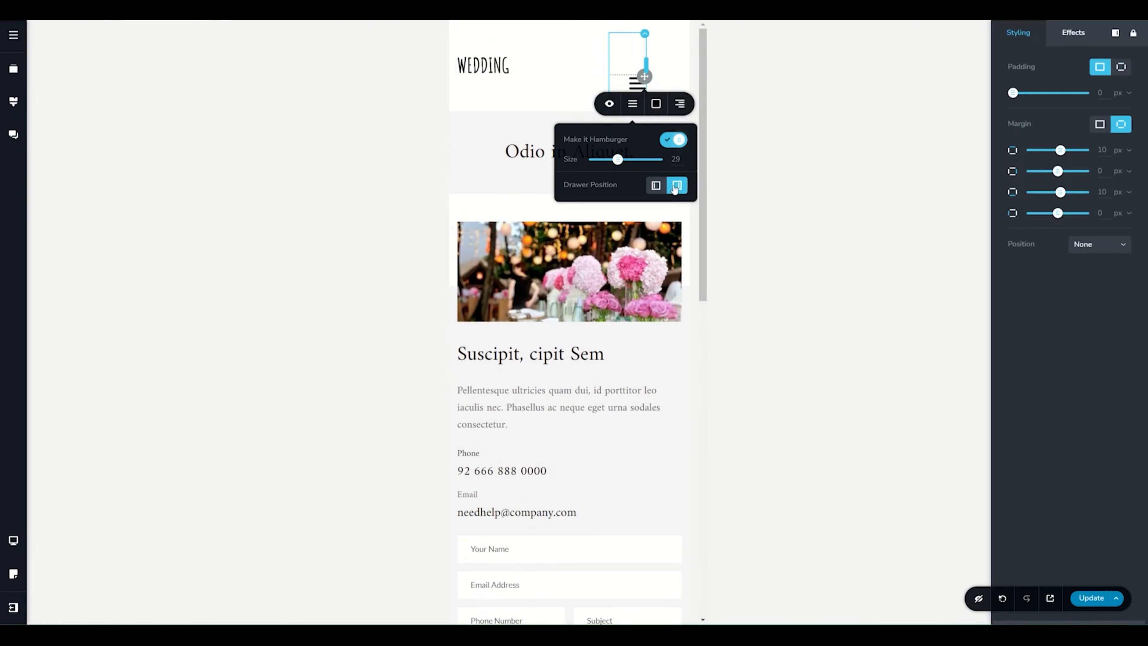
pyautogui.click(535, 98)
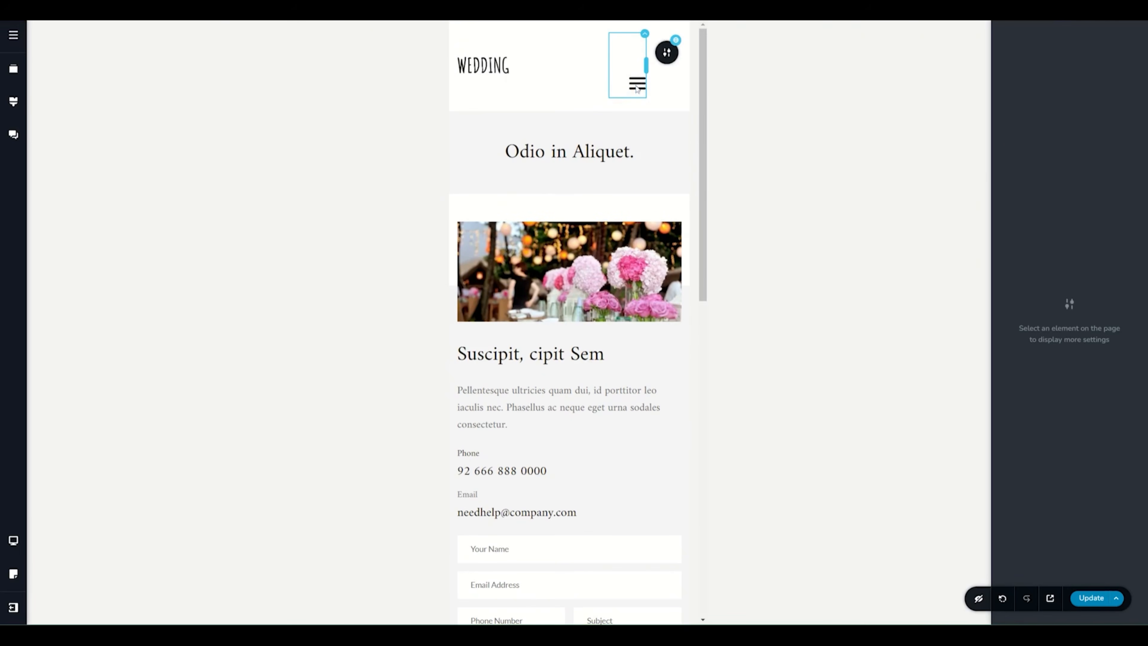
# Open the mobile menu drawer to check which side it slides in from, and close it.
pyautogui.click(637, 88)
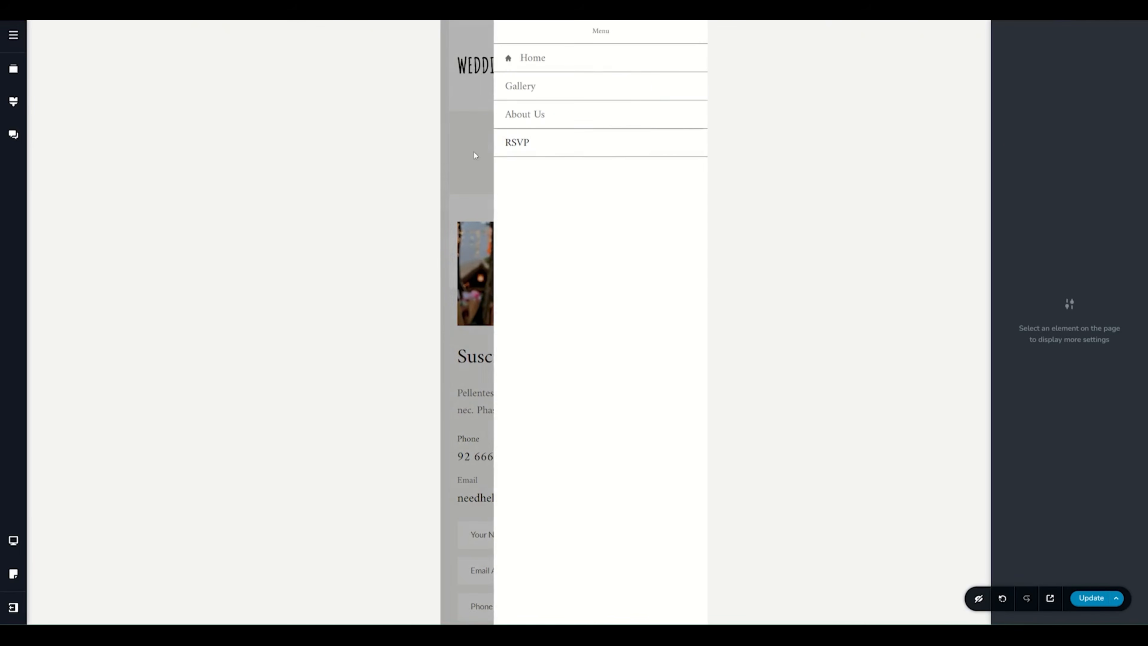
pyautogui.click(474, 155)
pyautogui.click(638, 83)
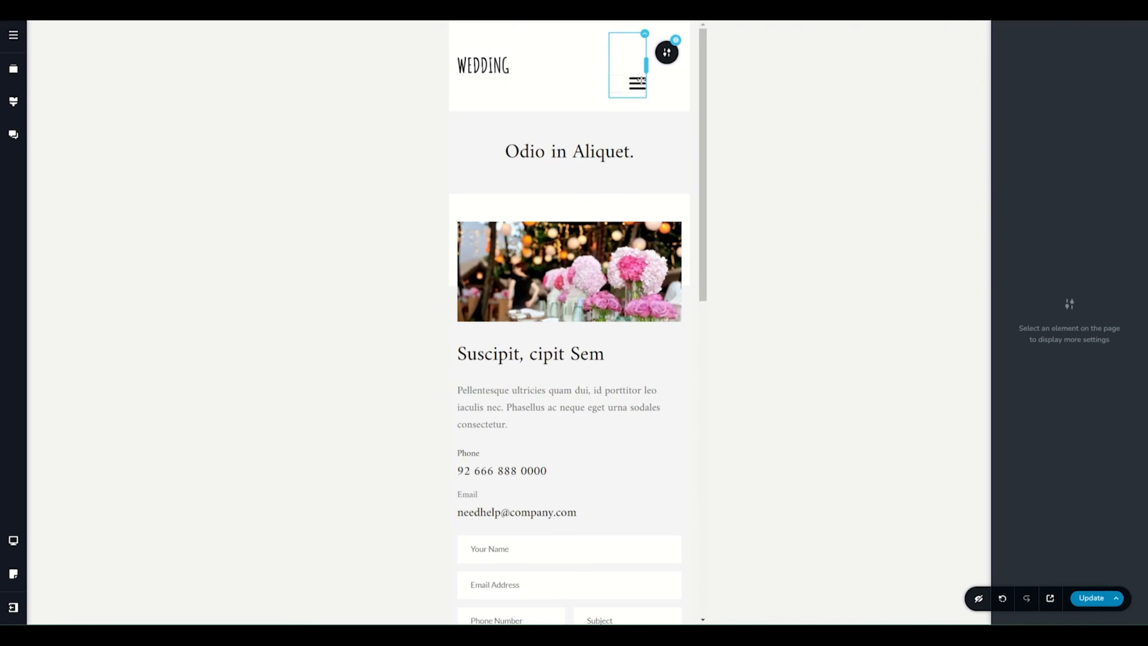
# Set the header's hamburger icon colour to the teal swatch.
pyautogui.click(641, 79)
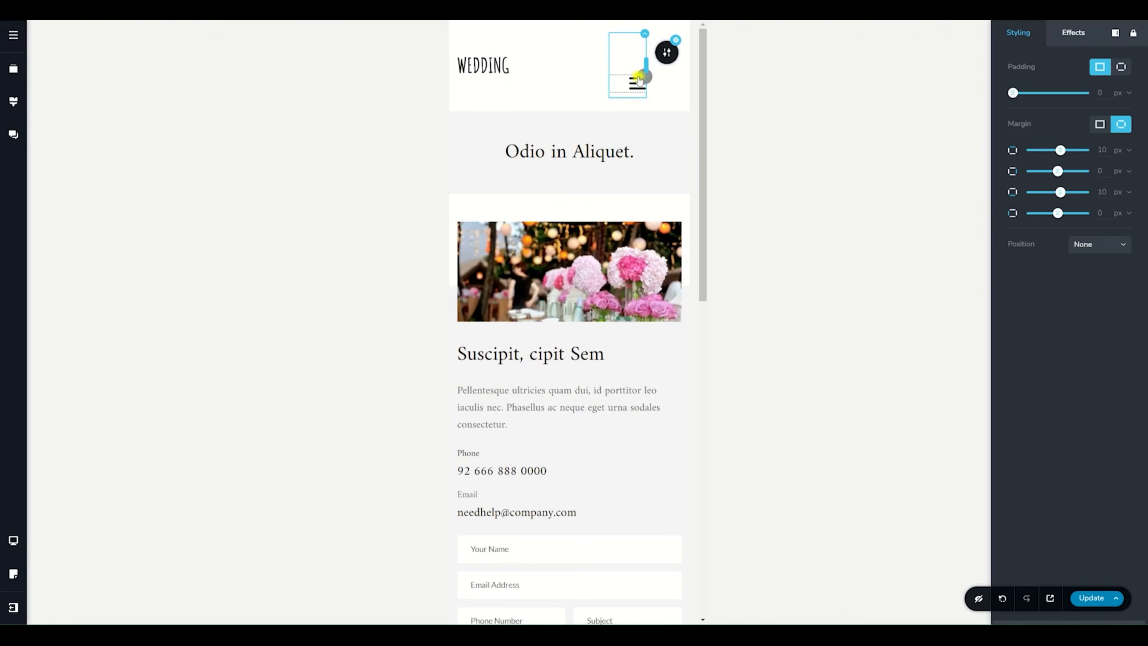
pyautogui.click(656, 104)
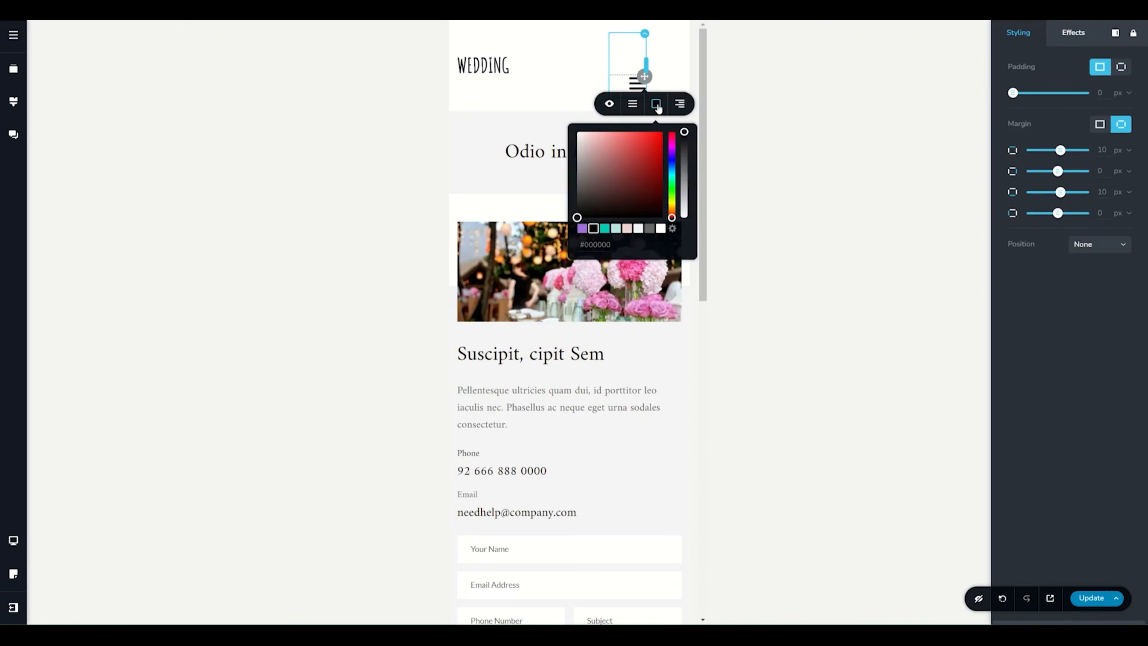
pyautogui.click(605, 230)
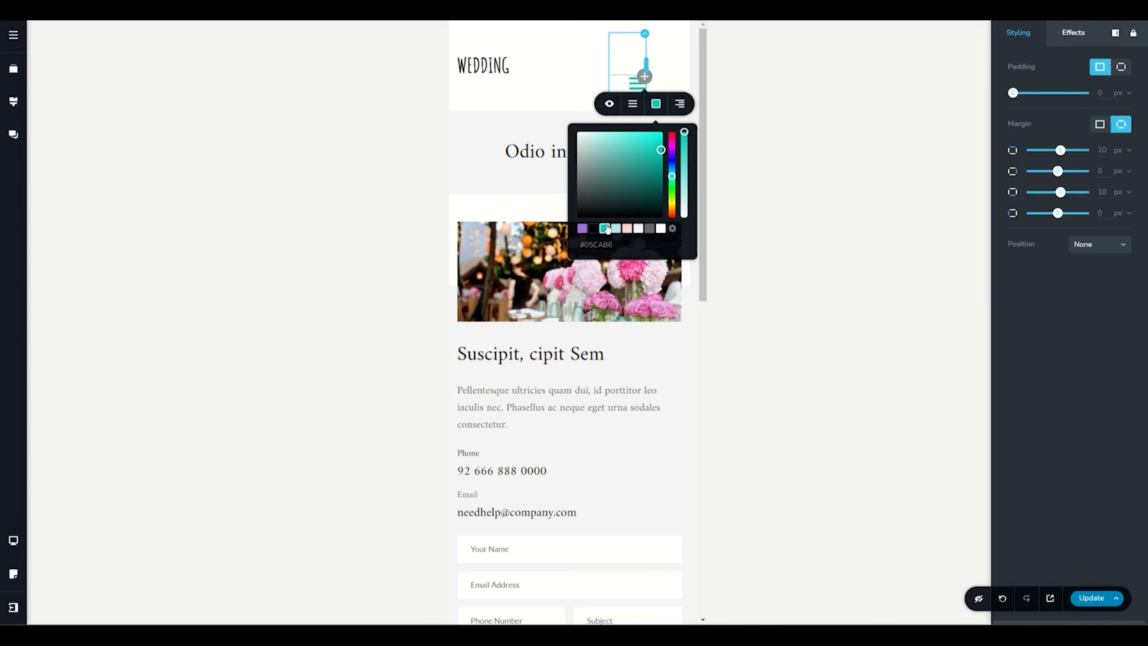
pyautogui.click(635, 87)
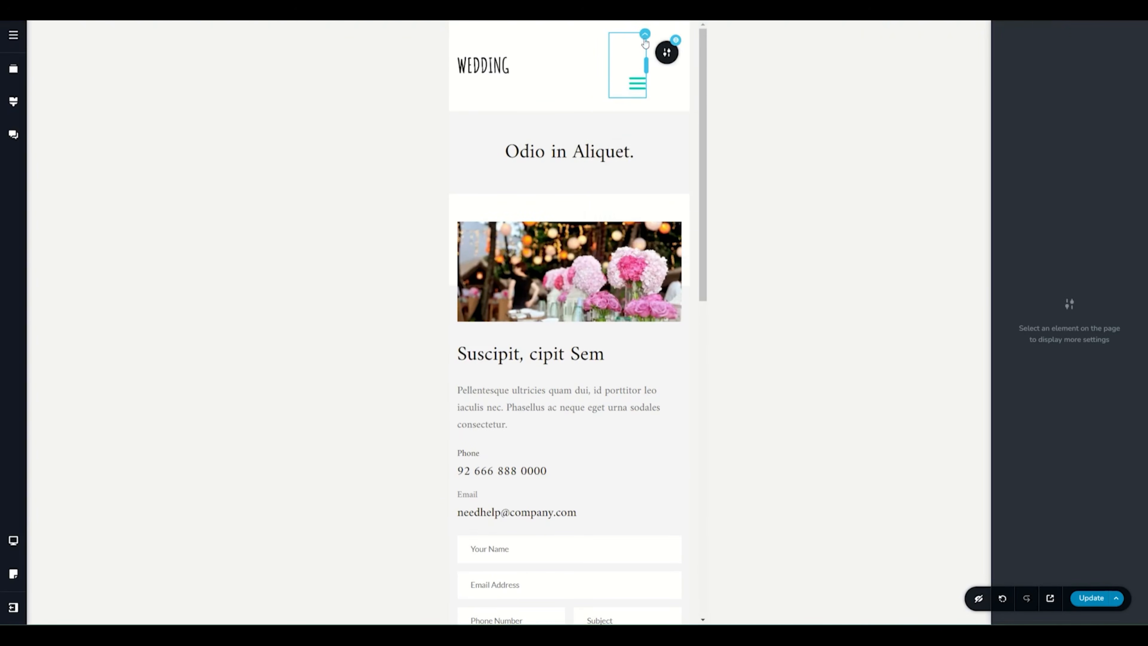
# Reset the top padding of the header column holding the hamburger icon to 0 px.
pyautogui.click(644, 35)
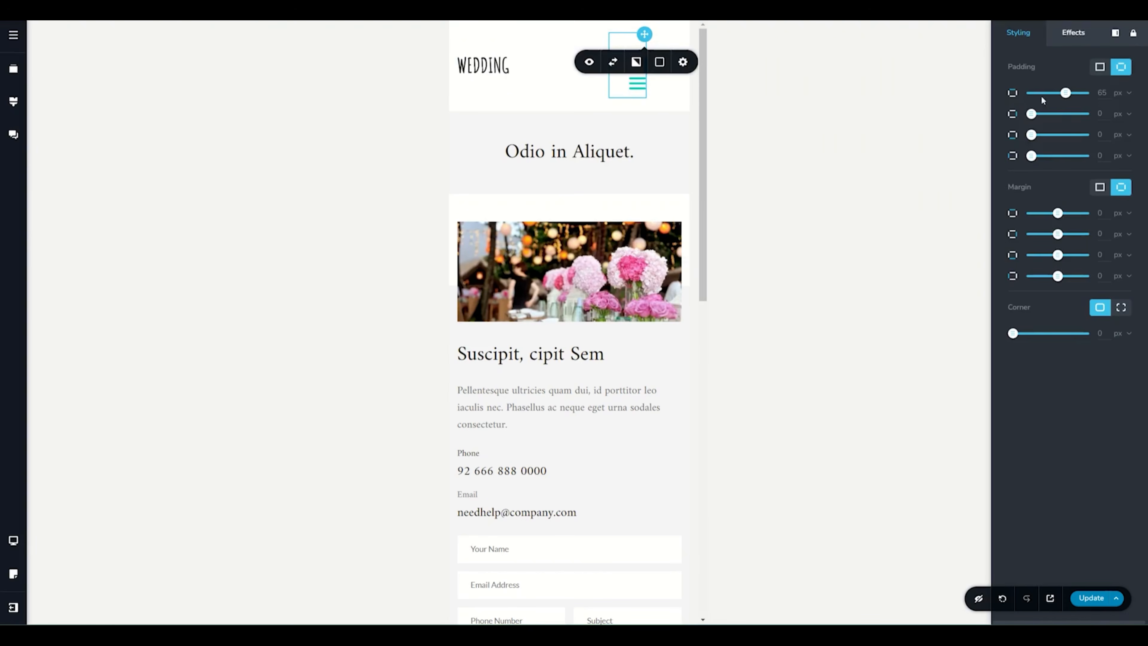
pyautogui.moveTo(1066, 93); pyautogui.dragTo(1030, 93)
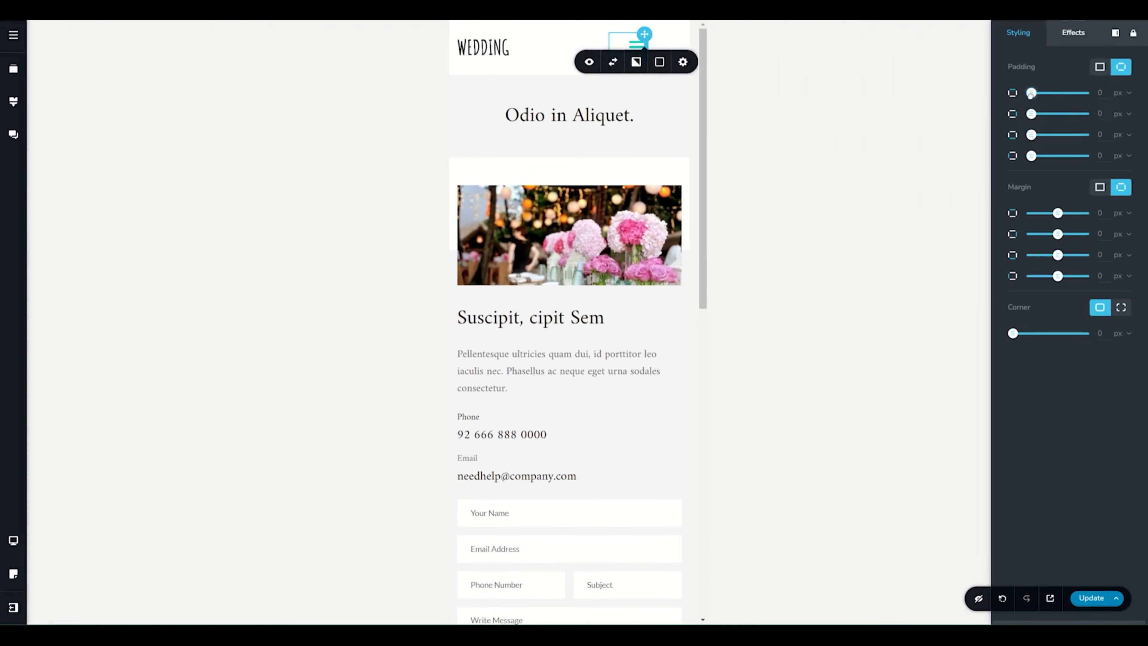
# Open the mobile menu drawer and set its menu items' text size to 18 px.
pyautogui.click(635, 45)
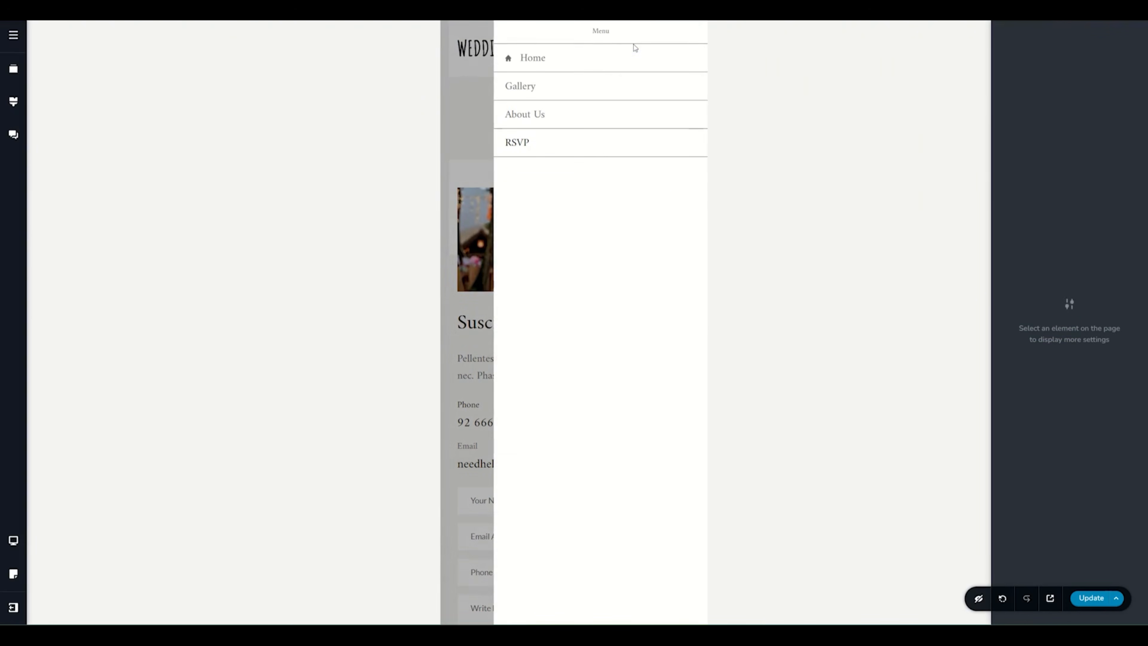
pyautogui.click(534, 61)
pyautogui.click(525, 86)
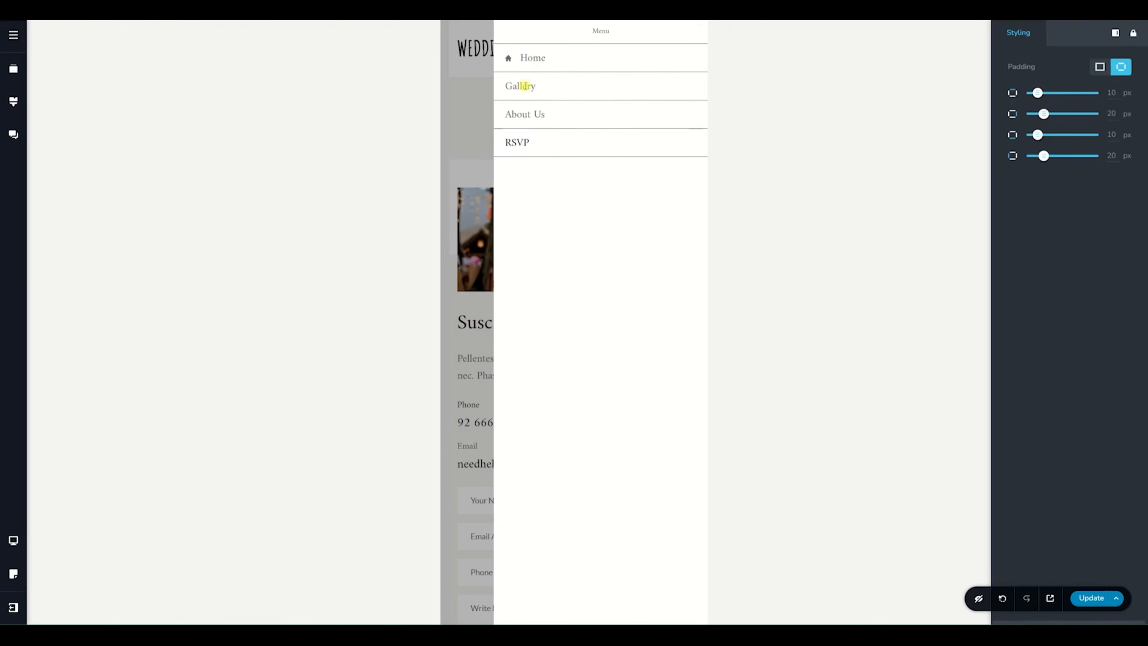
pyautogui.click(521, 114)
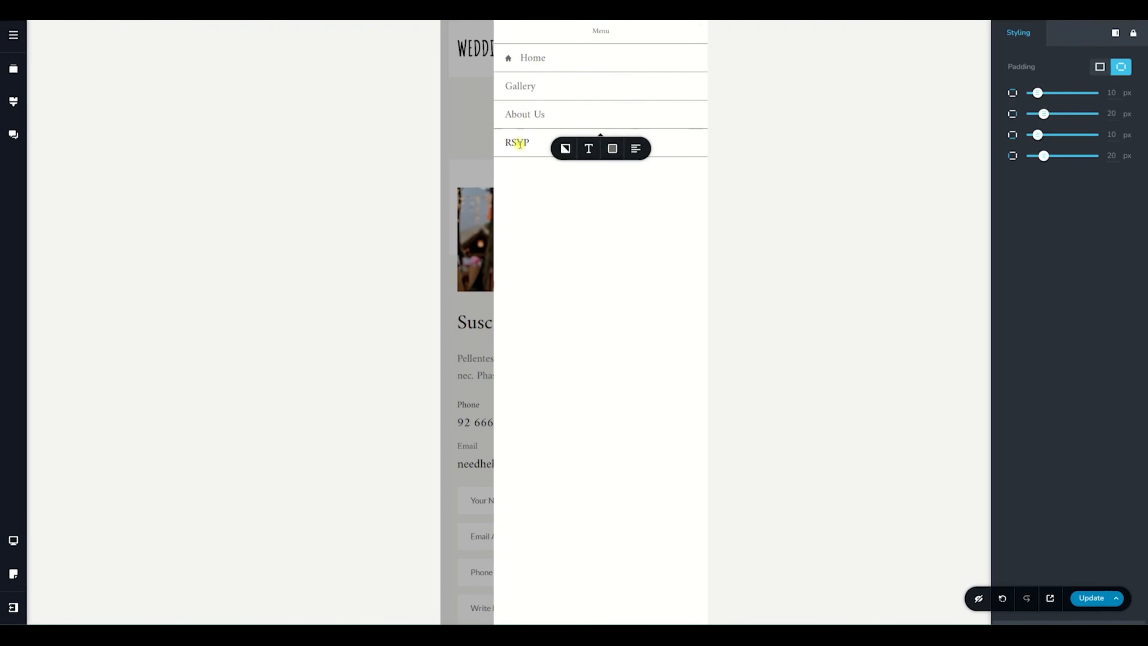
pyautogui.click(525, 59)
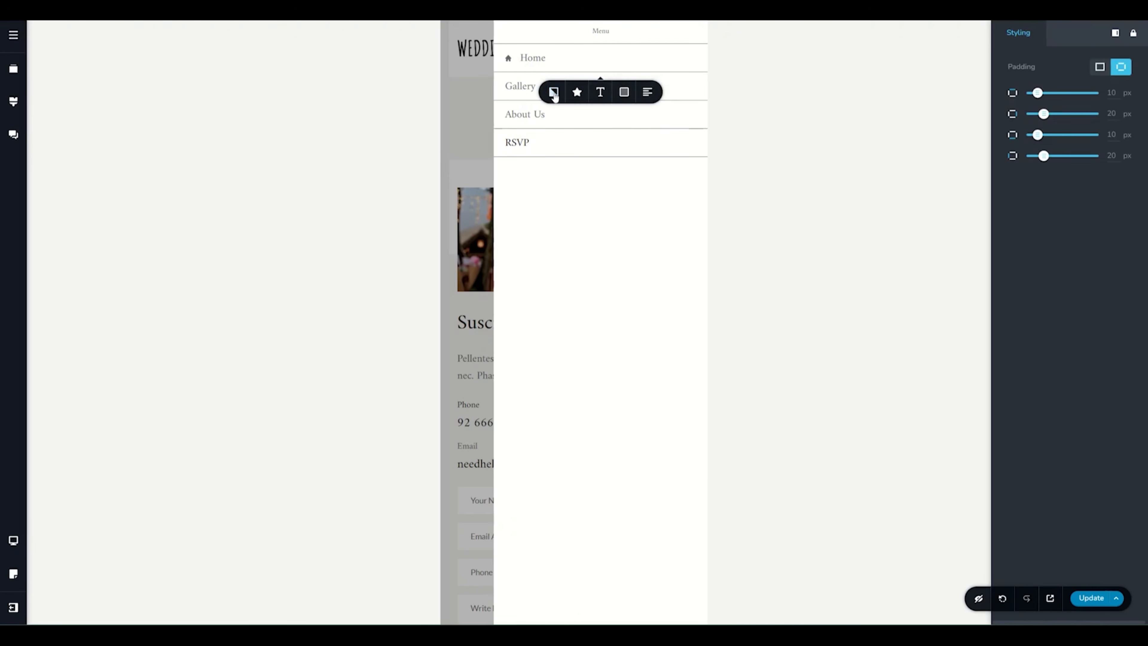
pyautogui.click(602, 95)
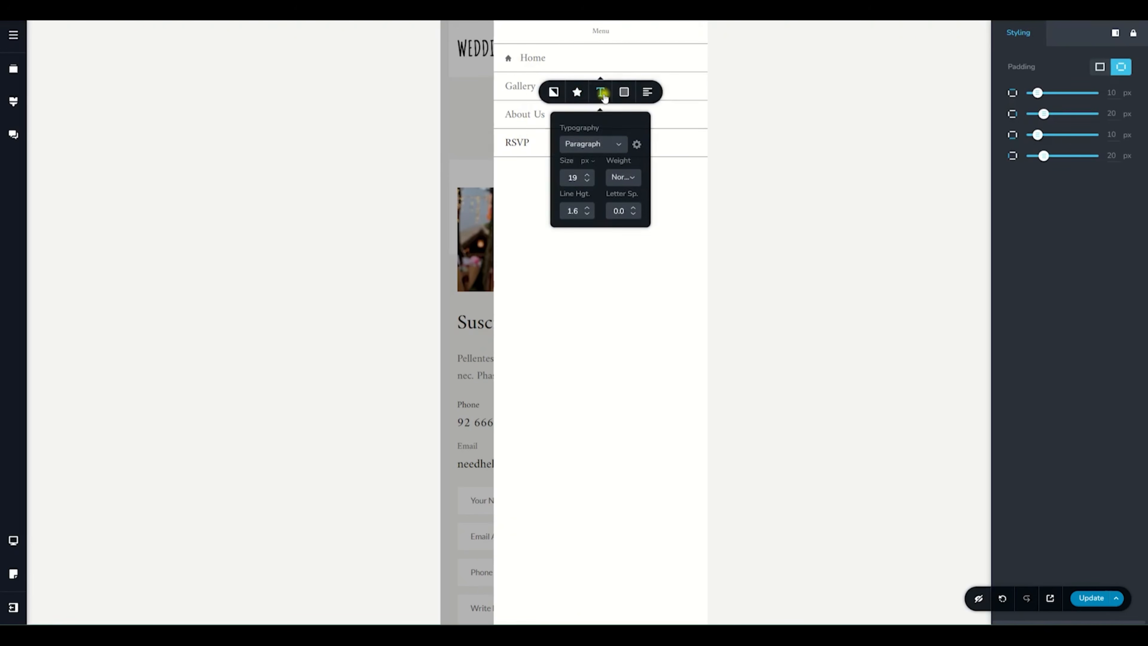
pyautogui.click(586, 180)
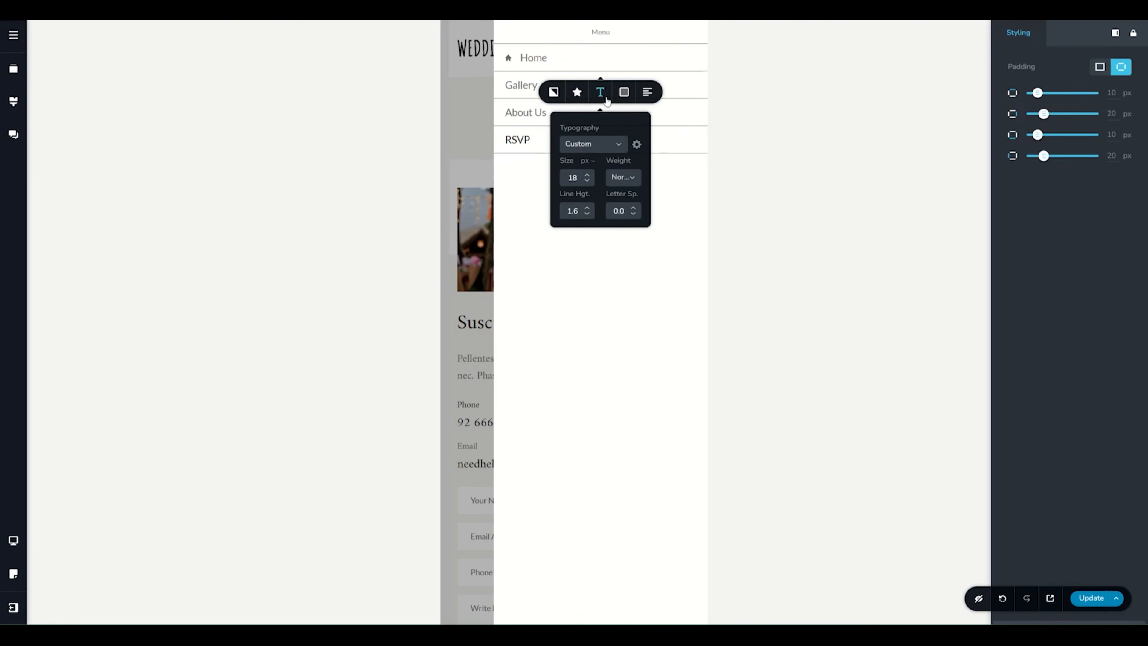
# Set the drawer menu items' text colour to the teal swatch.
pyautogui.click(624, 92)
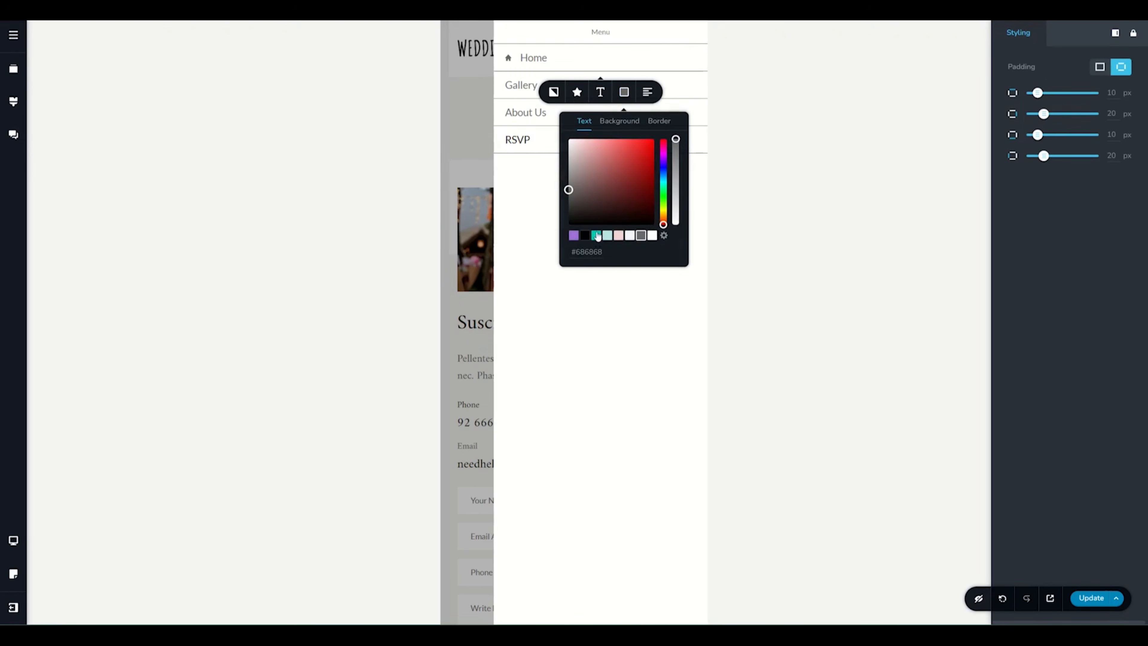
pyautogui.click(597, 235)
# Try a black background with white borders on the drawer menu.
pyautogui.click(619, 121)
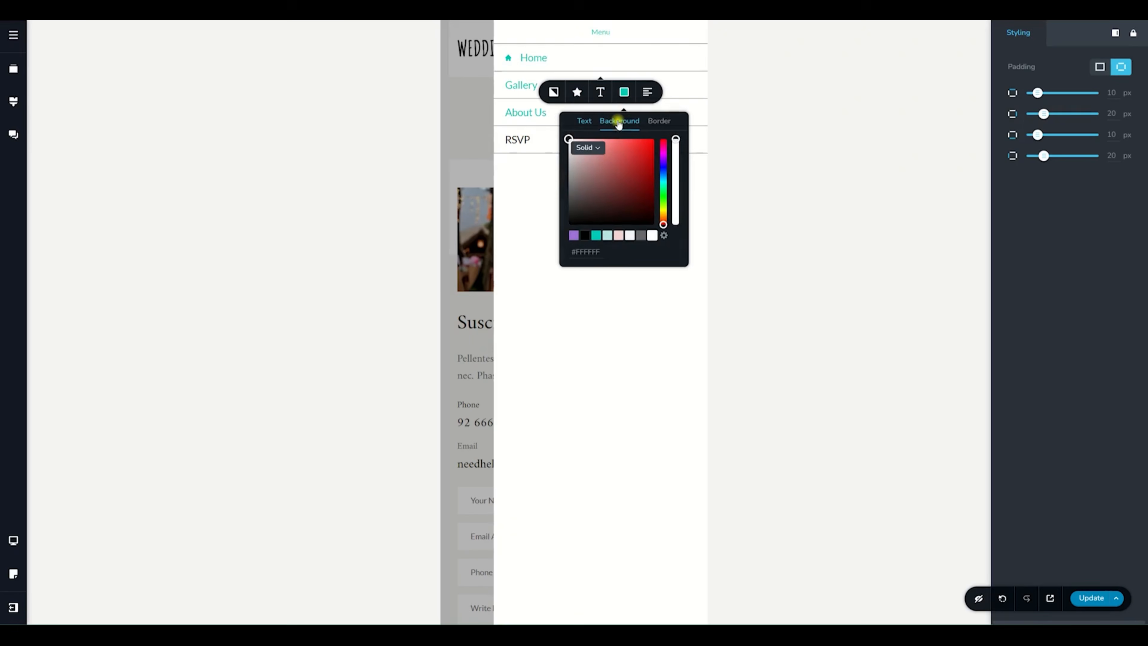
pyautogui.click(586, 236)
pyautogui.click(659, 122)
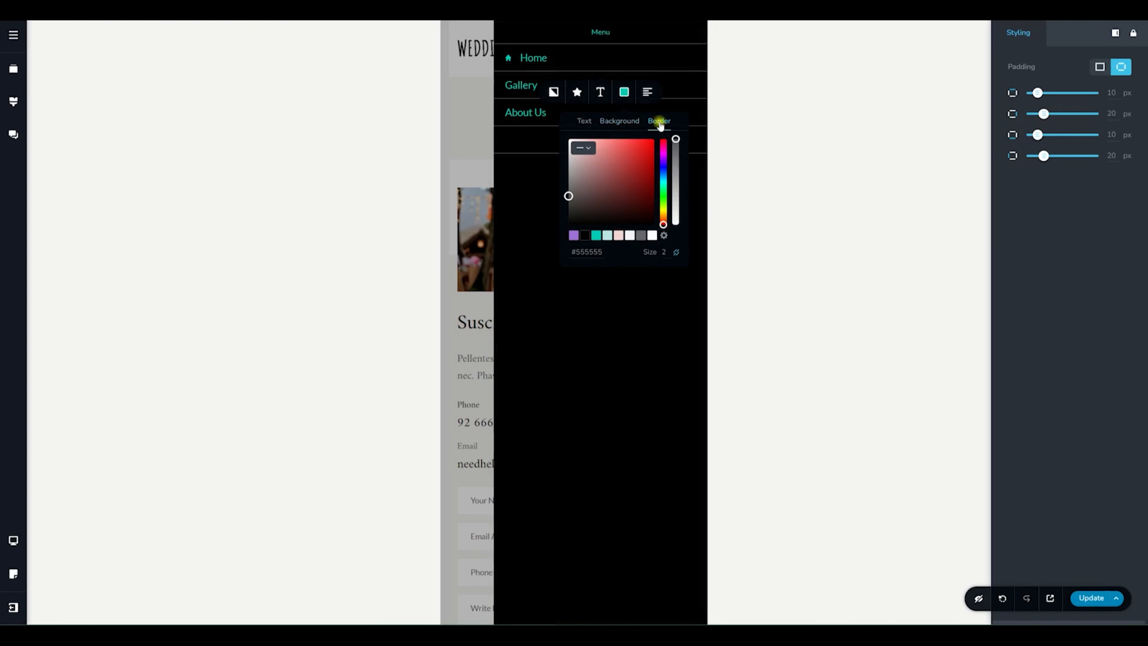
pyautogui.click(652, 236)
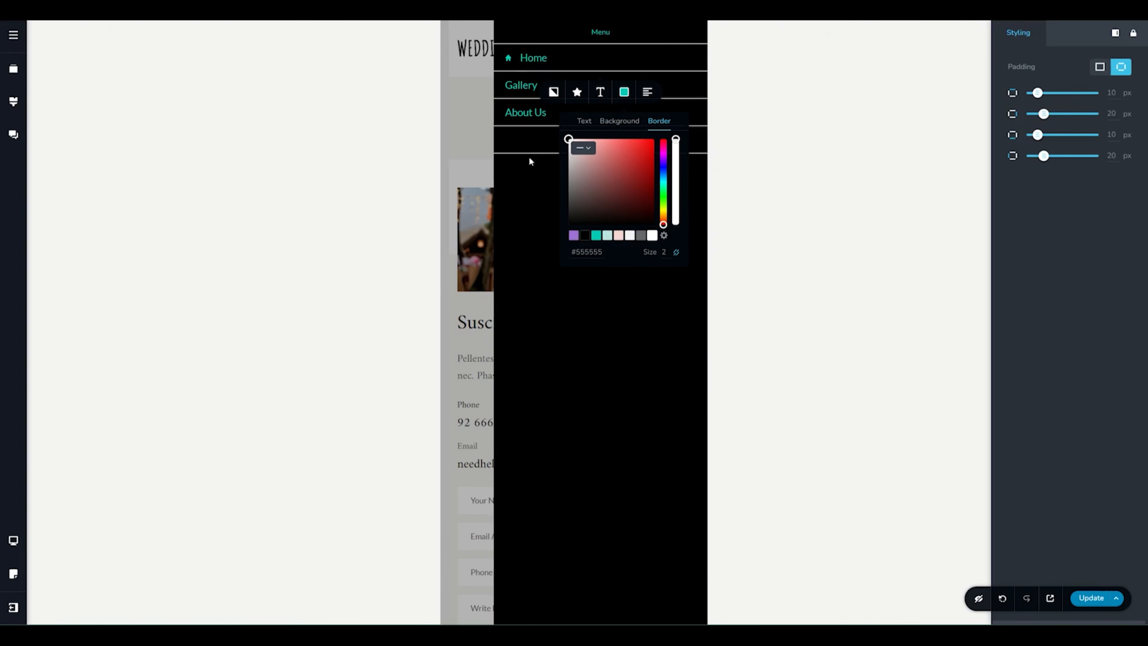
# Set both the border colour and the background of the drawer menu to the light pink swatch #F5D4D1.
pyautogui.click(618, 235)
pyautogui.click(617, 121)
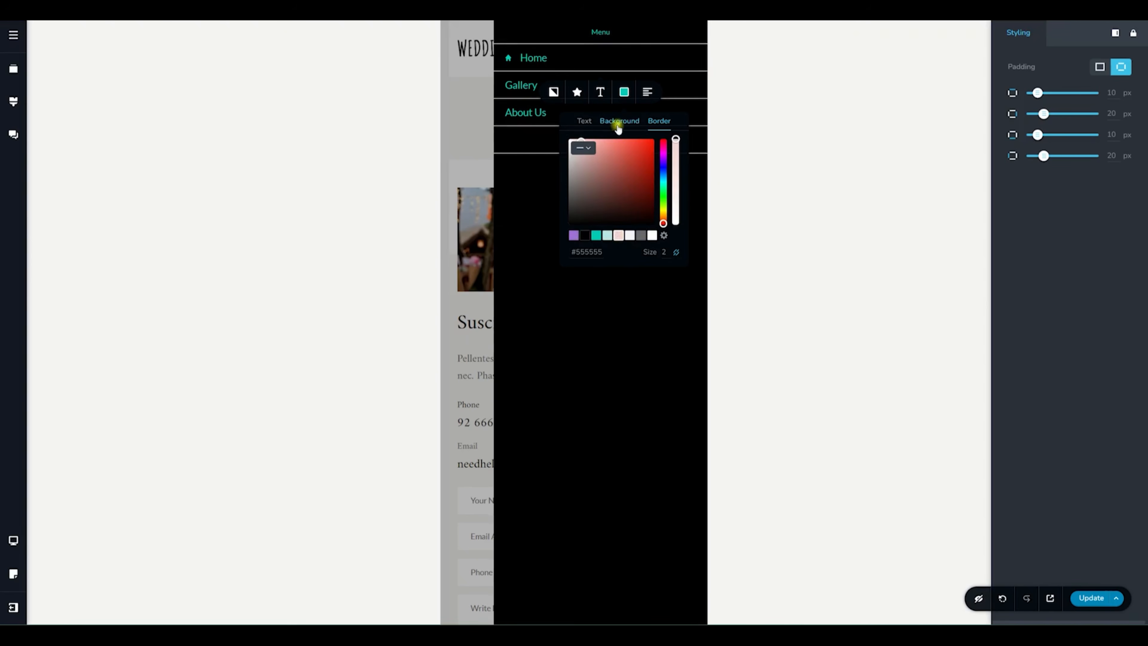
pyautogui.click(616, 236)
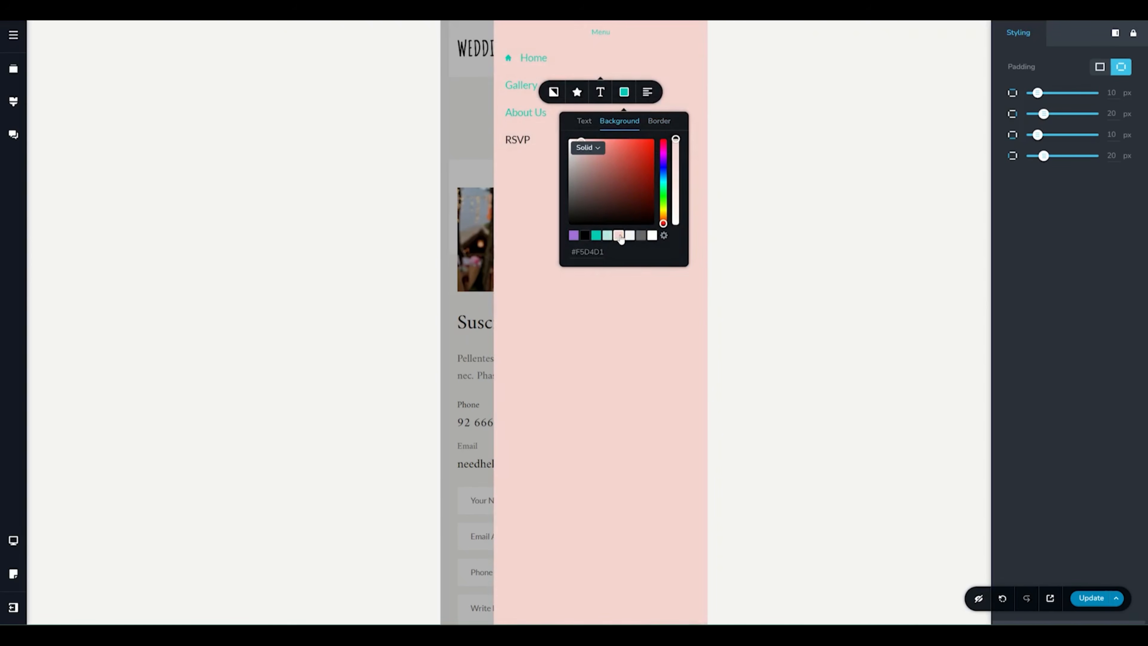
# Cycle the drawer menu items' alignment through centred and back to left-aligned.
pyautogui.click(647, 92)
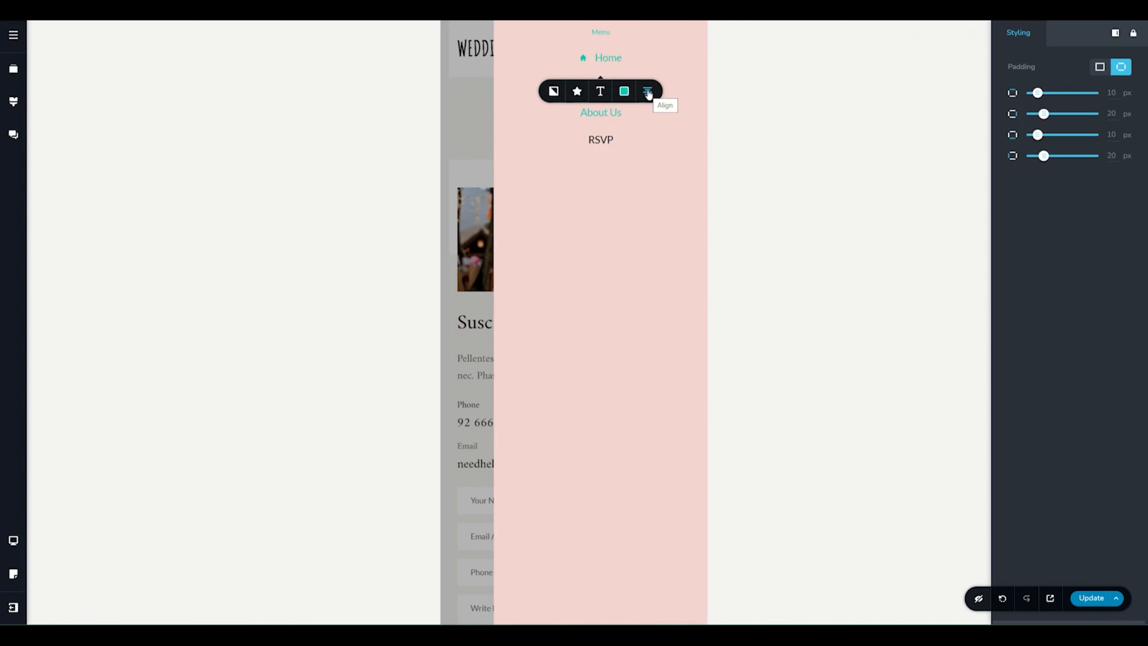
pyautogui.click(648, 92)
pyautogui.click(648, 92)
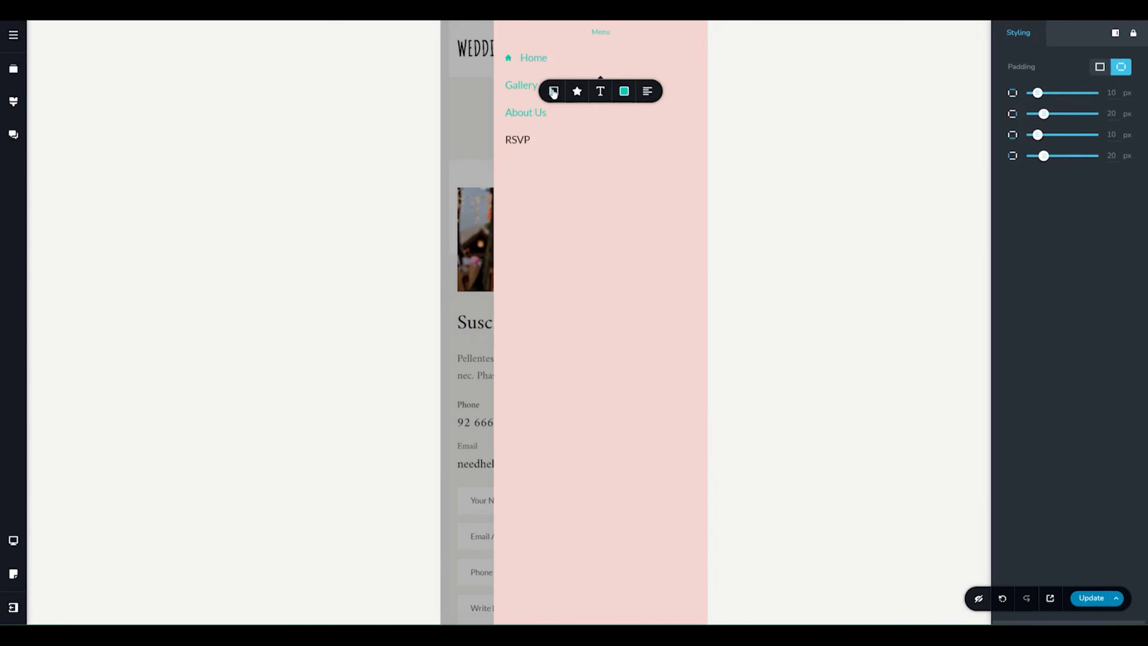